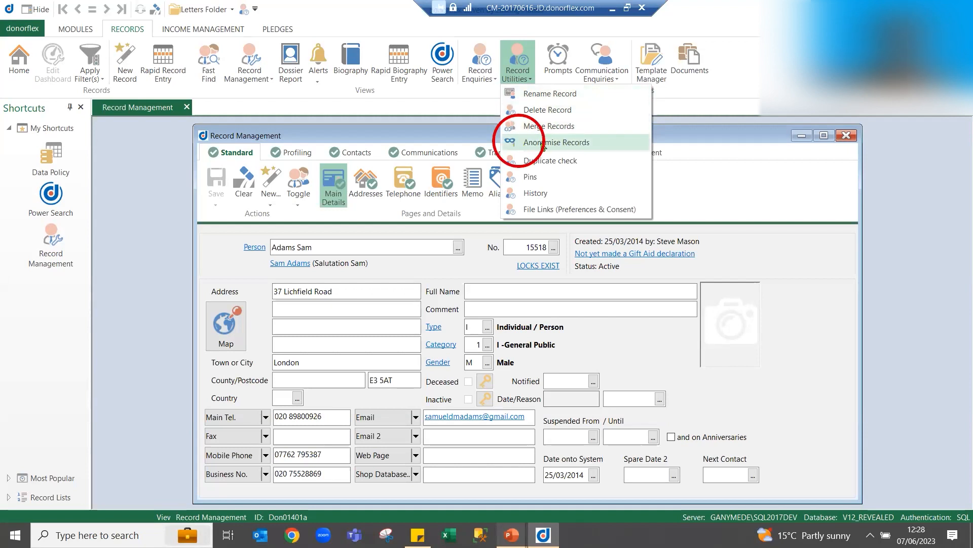
# Step: Look over the Record Delete form for the current person record and close it without deleting
pyautogui.click(546, 110)
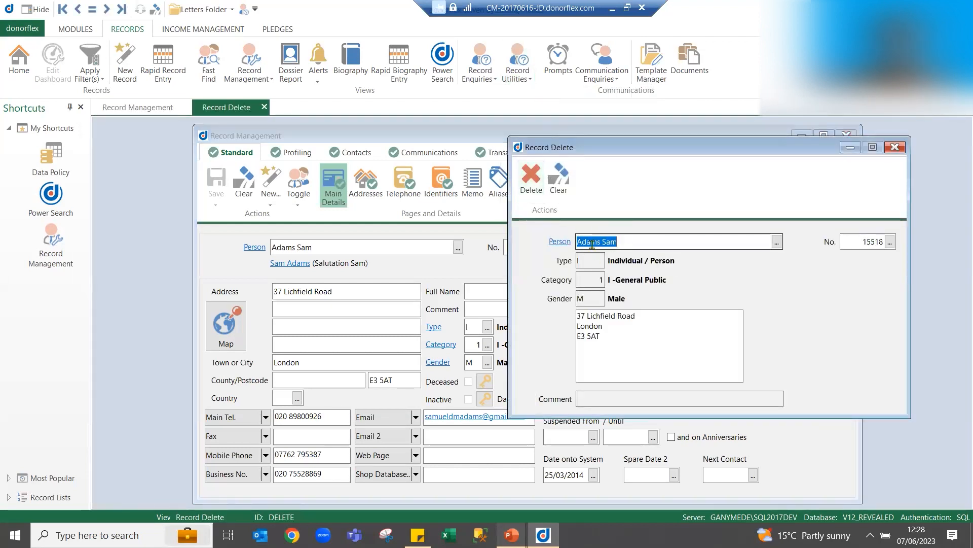
pyautogui.moveTo(673, 147); pyautogui.dragTo(599, 155)
pyautogui.moveTo(693, 156); pyautogui.dragTo(659, 159)
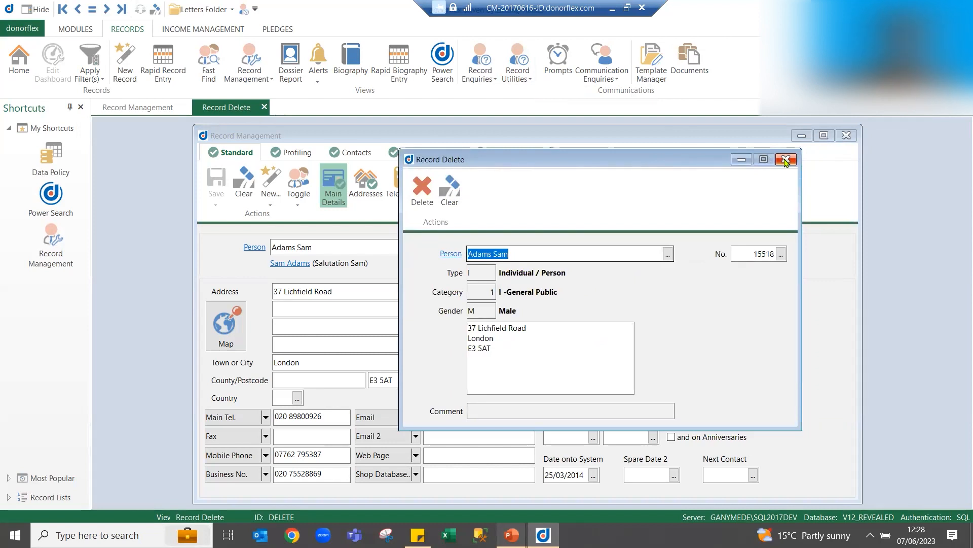
pyautogui.click(785, 160)
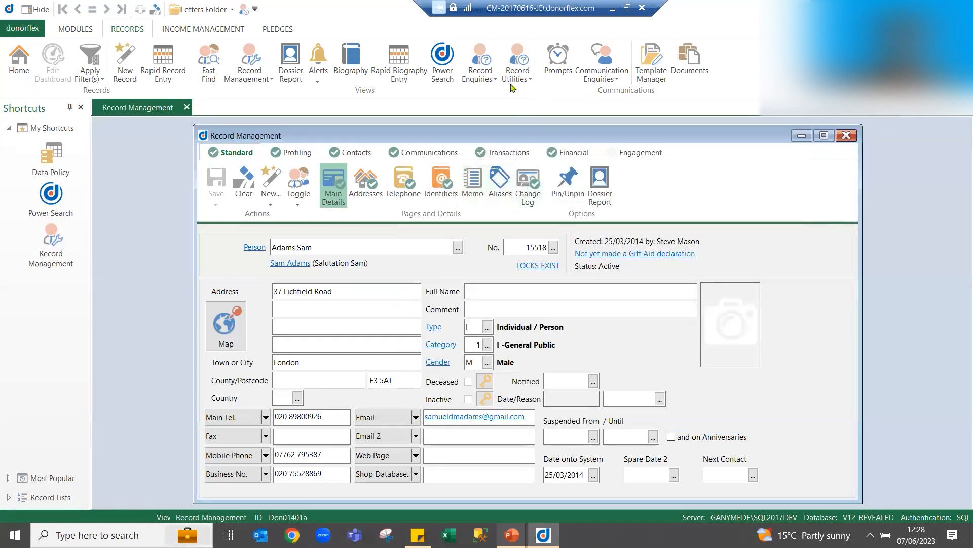
# Step: Open the Anonymise Records utility
pyautogui.click(517, 66)
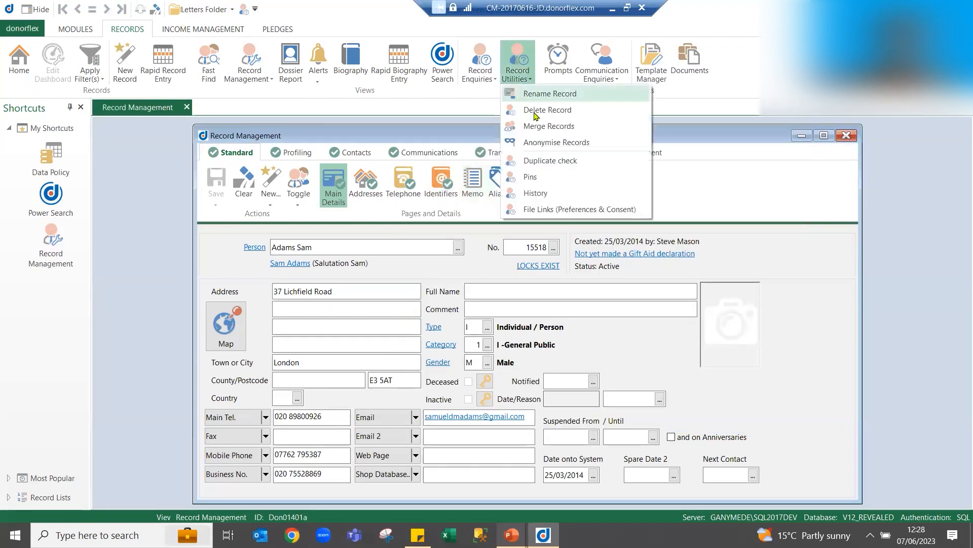
pyautogui.click(543, 147)
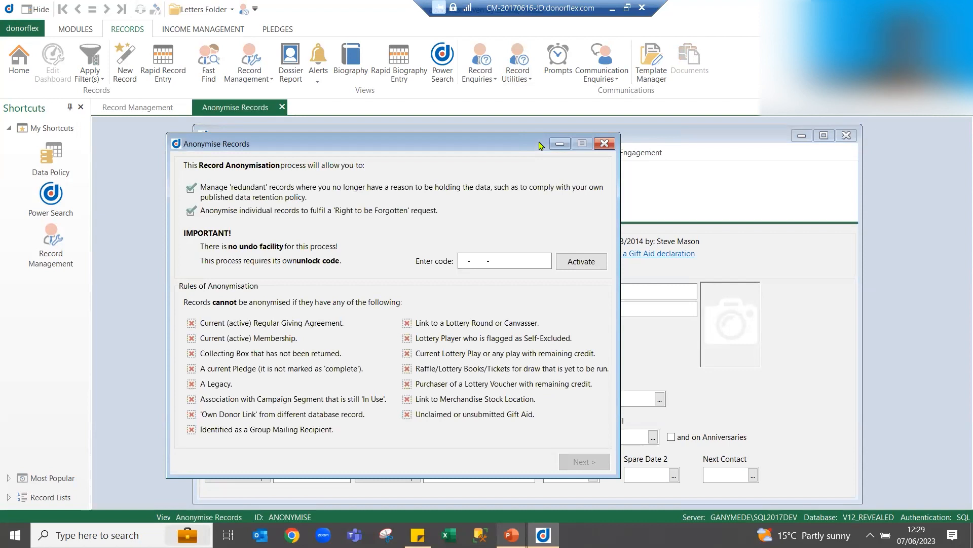
# Step: Look up where Users & Permissions sits within the donorflex system settings, without opening it
pyautogui.click(87, 30)
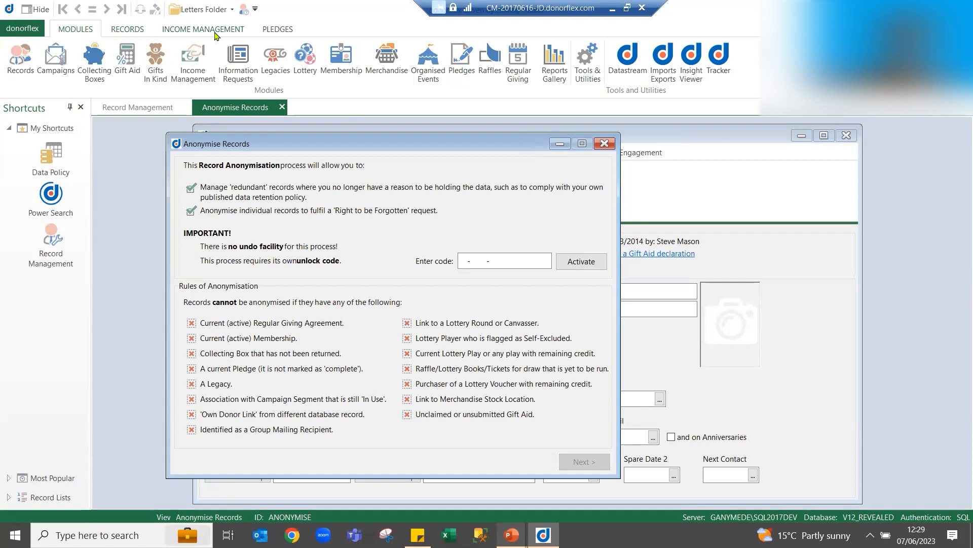
pyautogui.click(588, 69)
pyautogui.click(108, 80)
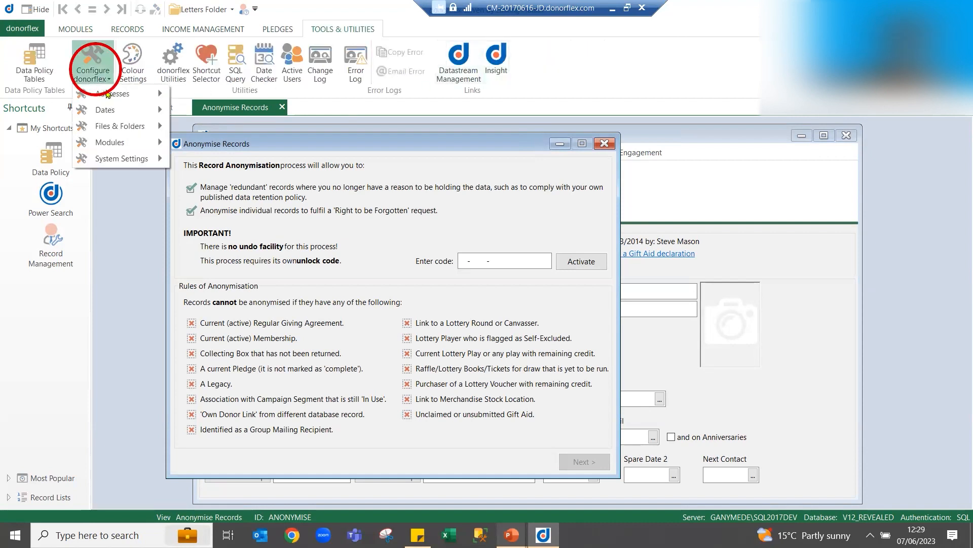
pyautogui.moveTo(115, 161)
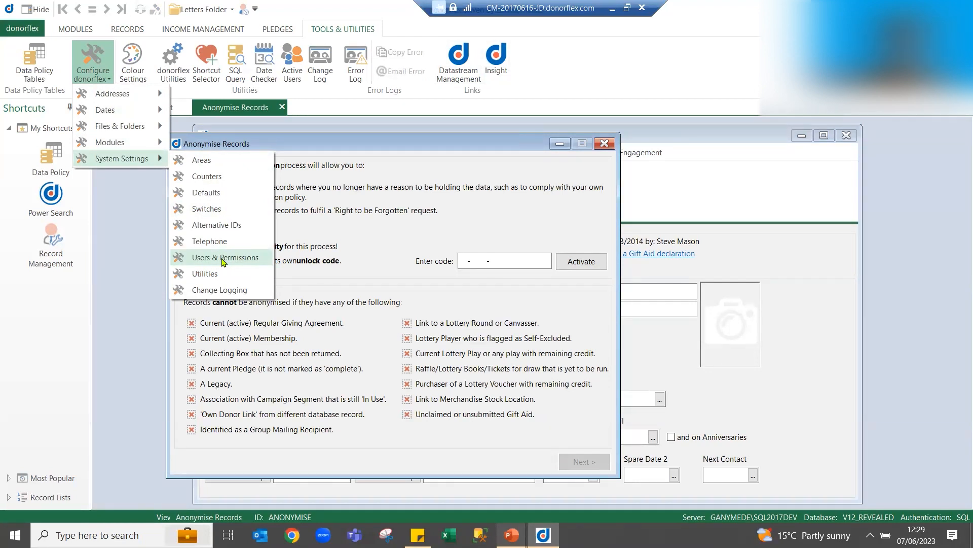
pyautogui.click(152, 216)
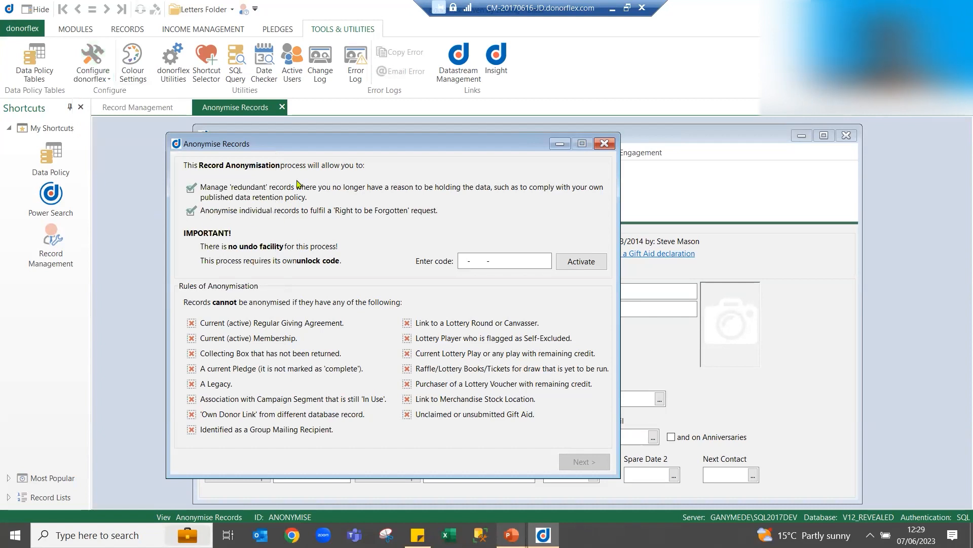
# Step: Paste the unlock code into the Anonymise Records form and activate the process
pyautogui.moveTo(319, 145); pyautogui.dragTo(322, 150)
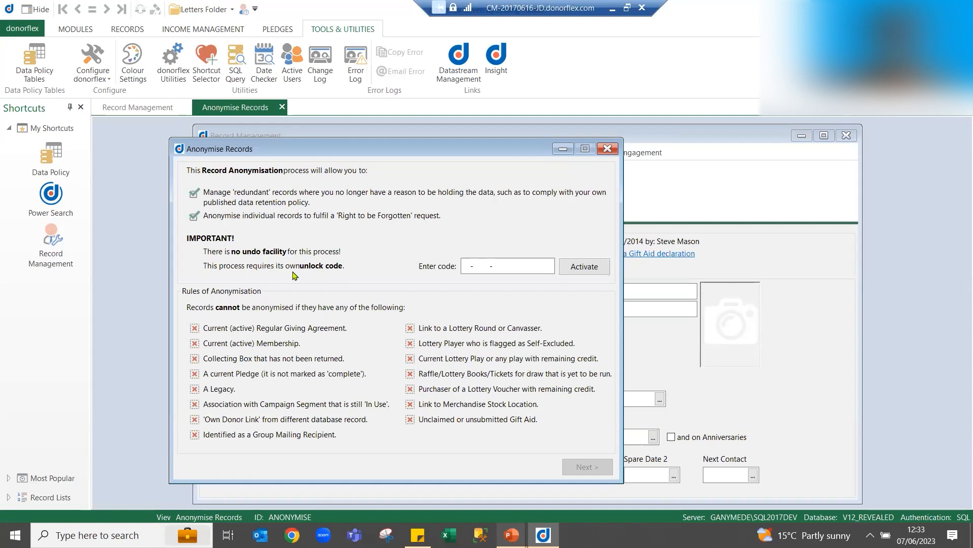
pyautogui.click(463, 266)
pyautogui.rightClick(463, 266)
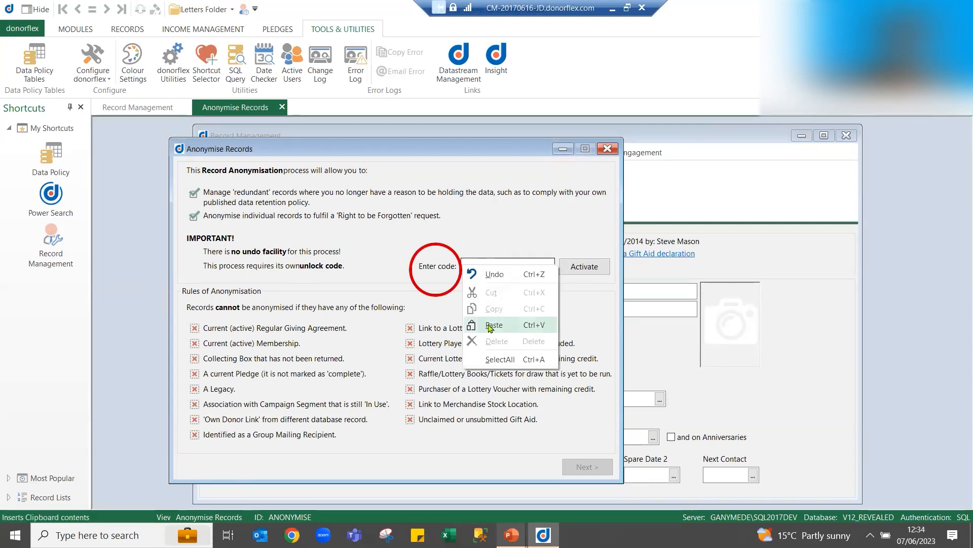
pyautogui.click(485, 321)
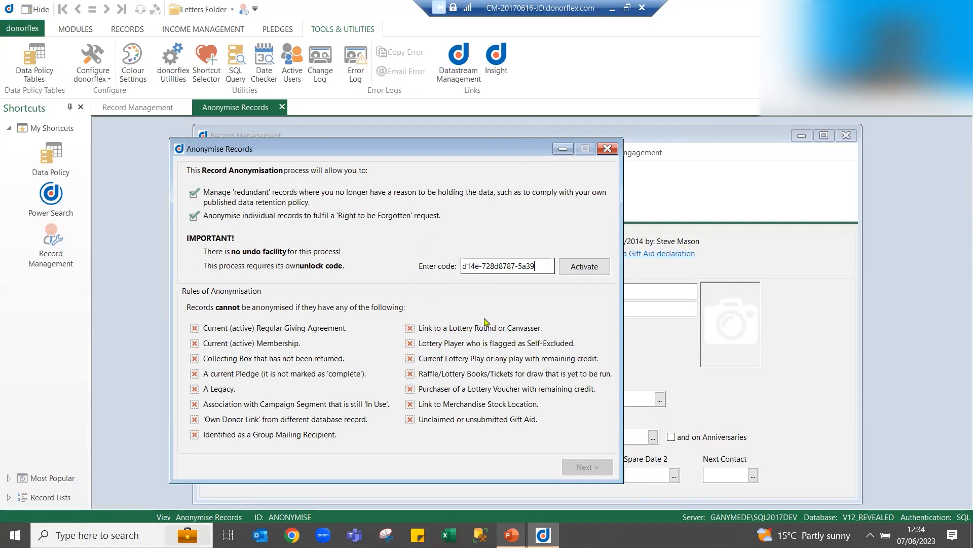
pyautogui.click(593, 273)
pyautogui.click(518, 313)
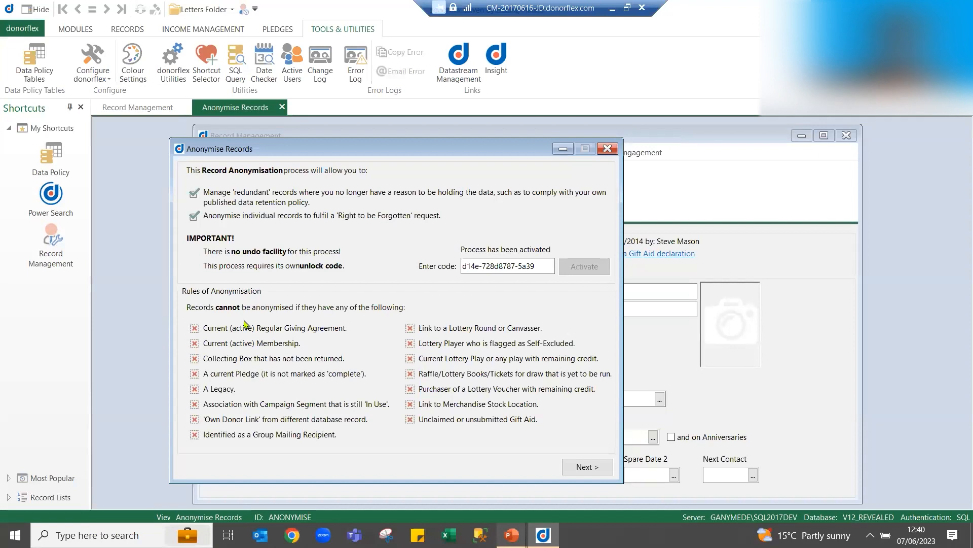
# Step: Continue to the anonymisation declaration and tick all eleven confirmation statements
pyautogui.click(573, 468)
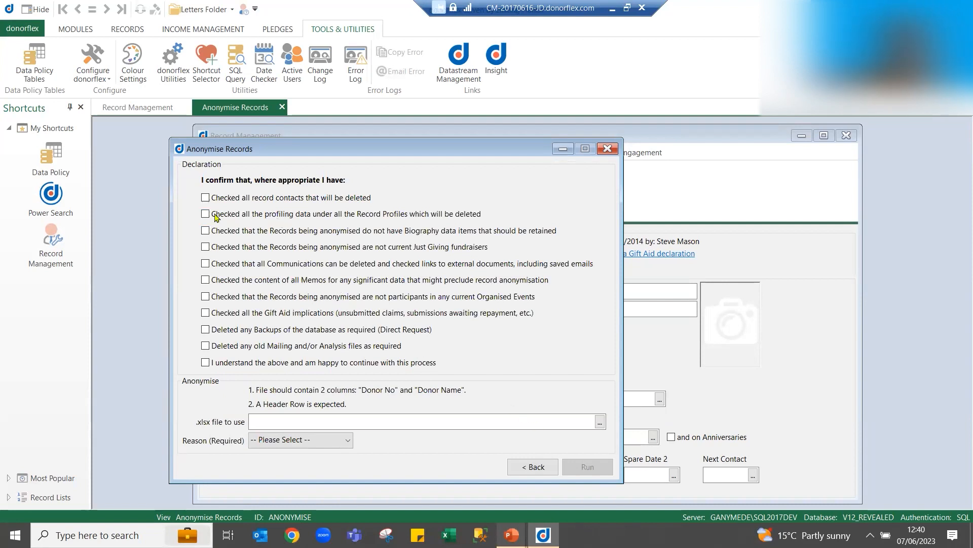
pyautogui.click(205, 199)
pyautogui.click(205, 214)
pyautogui.click(206, 231)
pyautogui.click(206, 247)
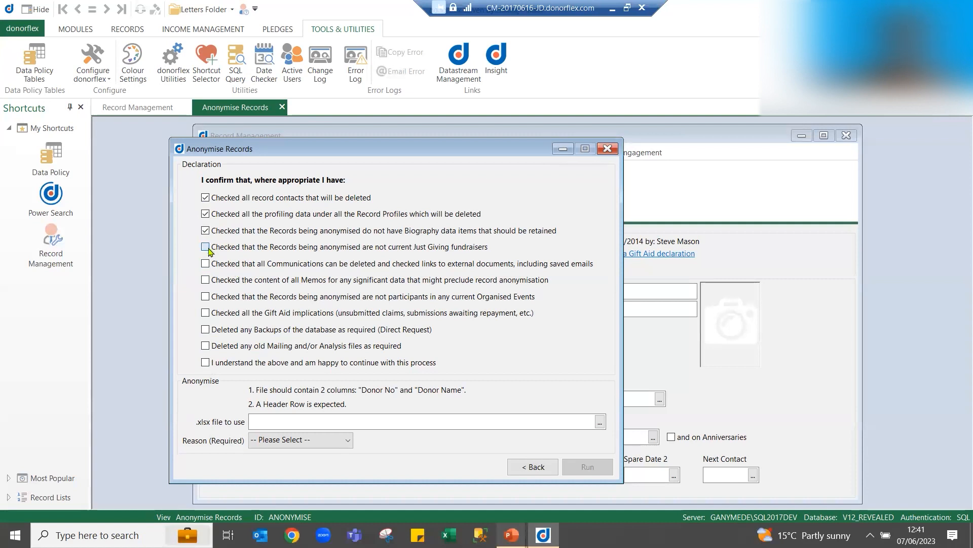
pyautogui.click(205, 264)
pyautogui.click(206, 280)
pyautogui.click(206, 297)
pyautogui.click(205, 313)
pyautogui.click(205, 330)
pyautogui.click(205, 346)
pyautogui.click(205, 363)
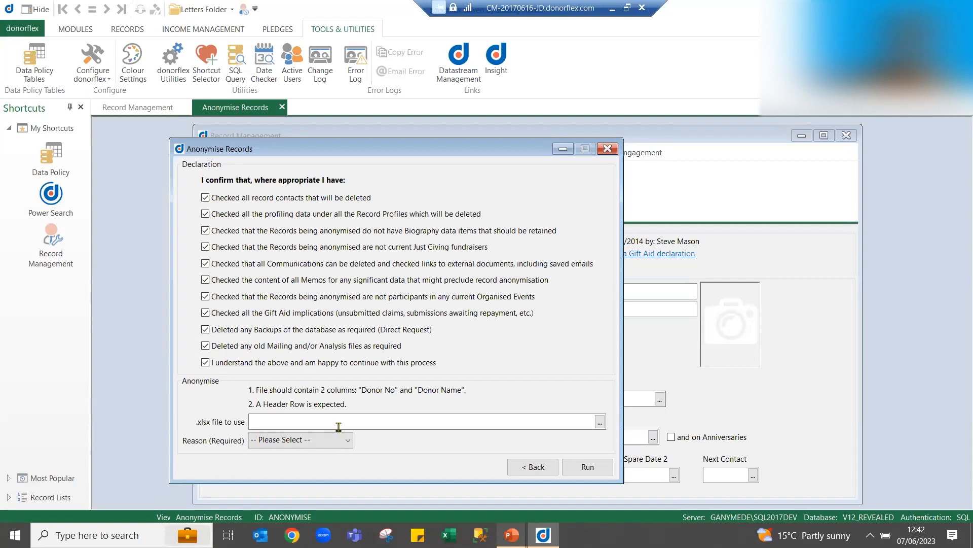
# Step: Choose V12_to_be_anonymised.xlsx from Letters\Zoom Session Files\Anonymisation_and_Deletion as the file of records to anonymise
pyautogui.click(600, 422)
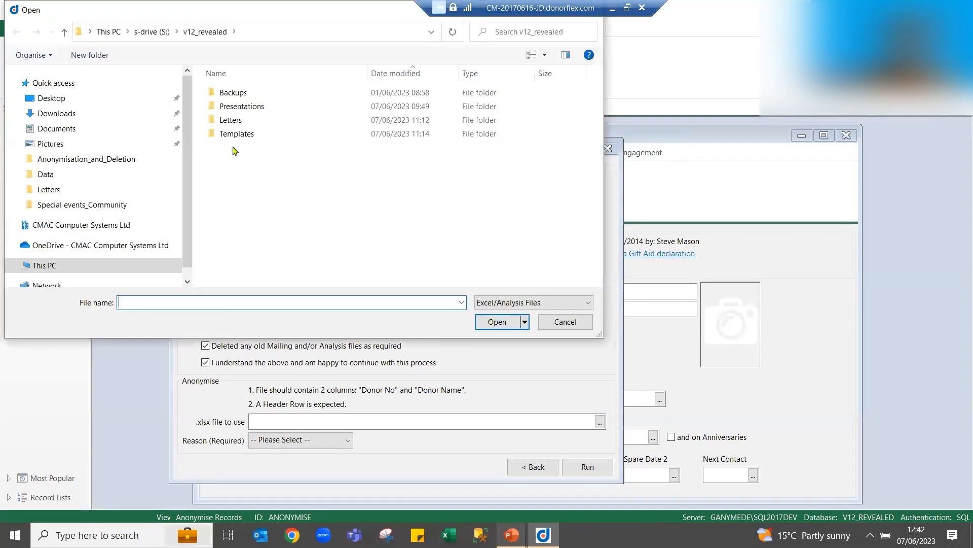
pyautogui.doubleClick(231, 121)
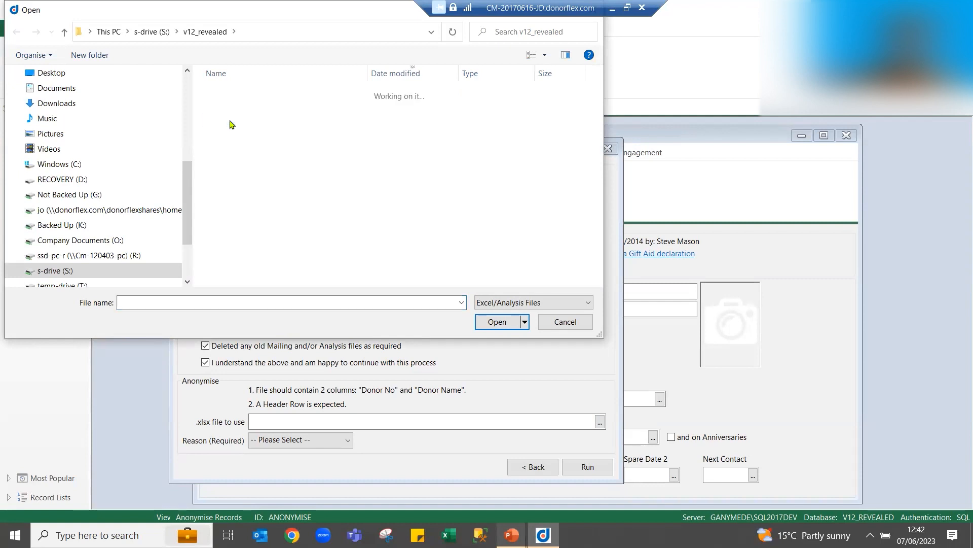
pyautogui.doubleClick(247, 217)
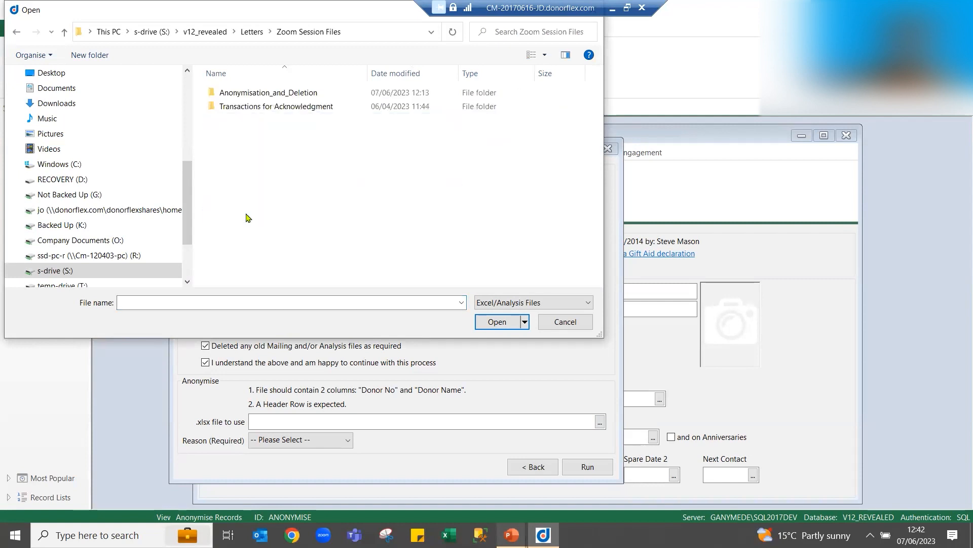
pyautogui.doubleClick(264, 93)
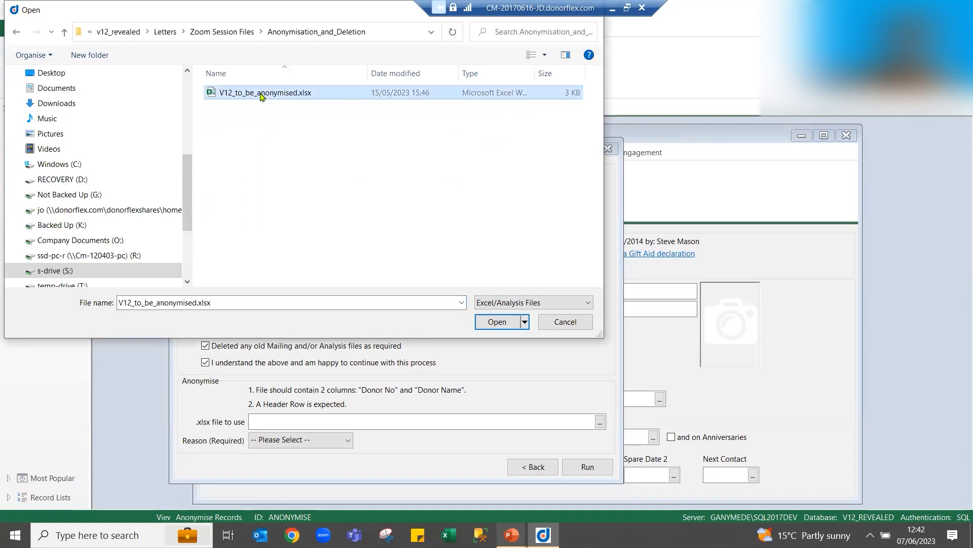
pyautogui.doubleClick(262, 94)
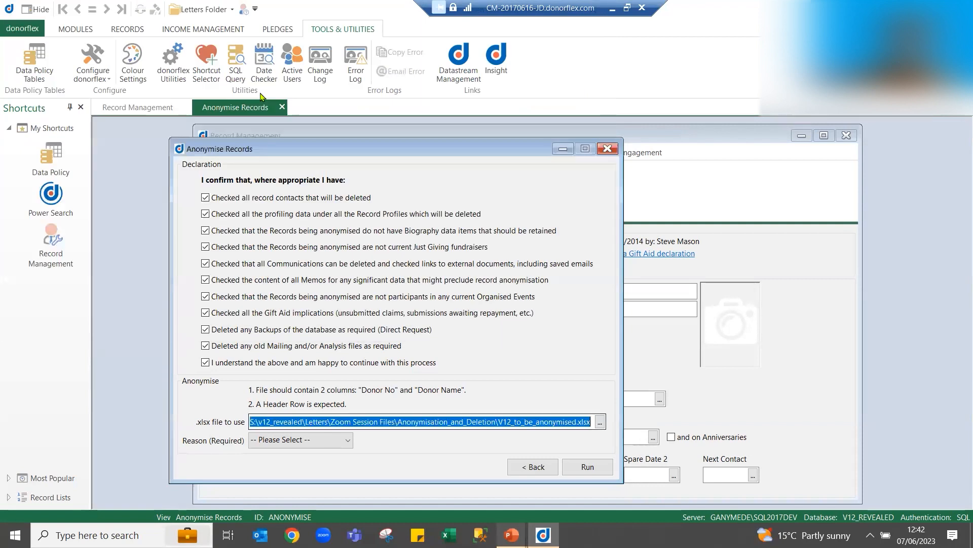
# Step: Set the required anonymisation reason to Organisation Imposed
pyautogui.click(309, 441)
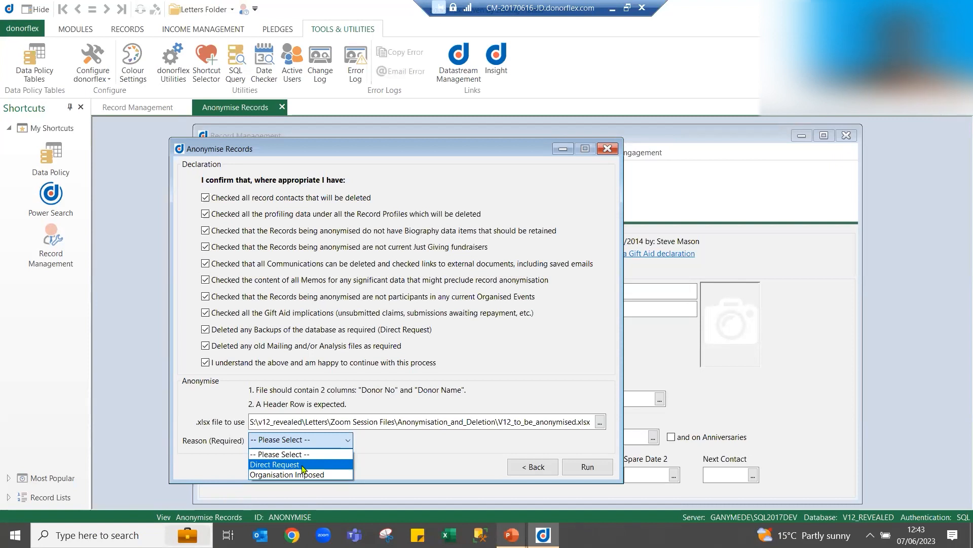
pyautogui.click(303, 480)
pyautogui.click(305, 441)
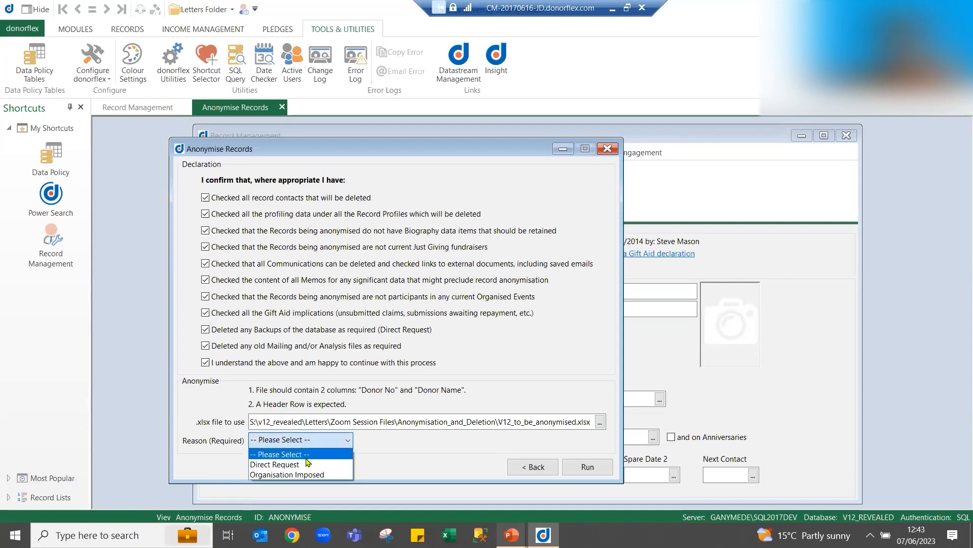
pyautogui.click(306, 474)
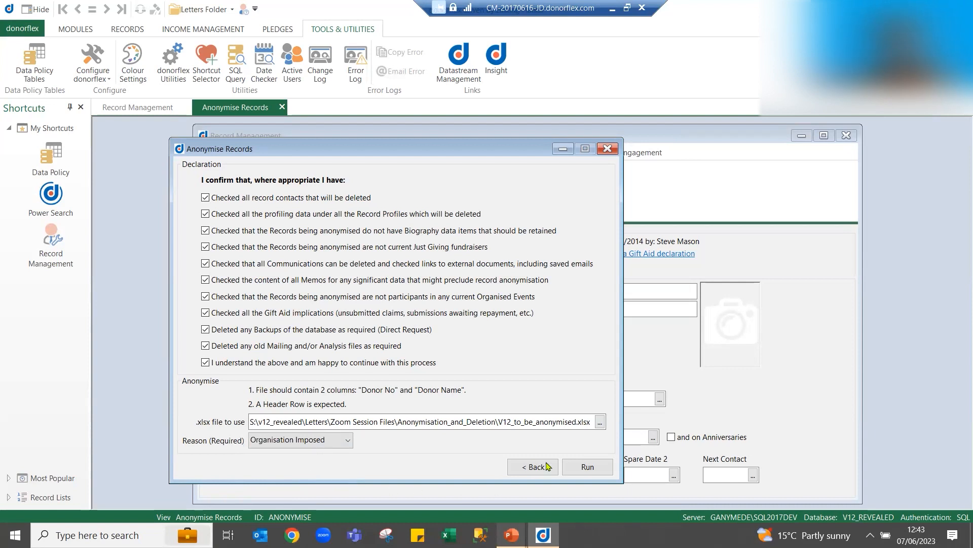
pyautogui.click(588, 466)
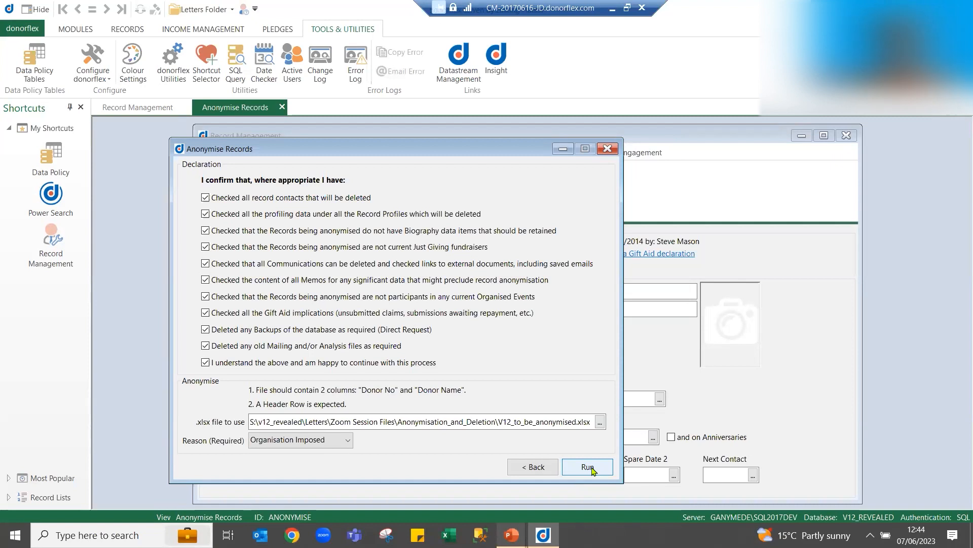
# Step: Review the open person record and its transactions, and view the details of the Collected Income donation dated 25/03/2014
pyautogui.click(156, 111)
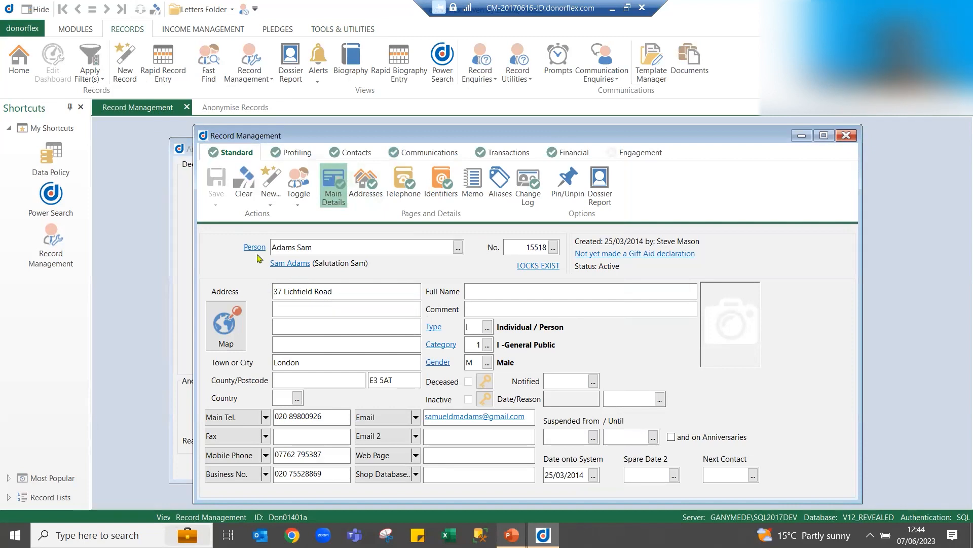
pyautogui.click(352, 292)
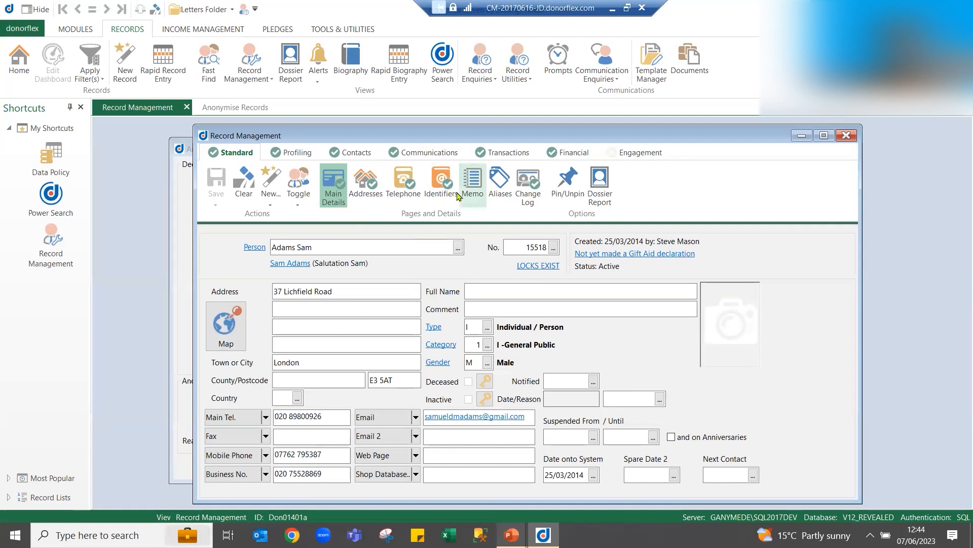
pyautogui.click(489, 153)
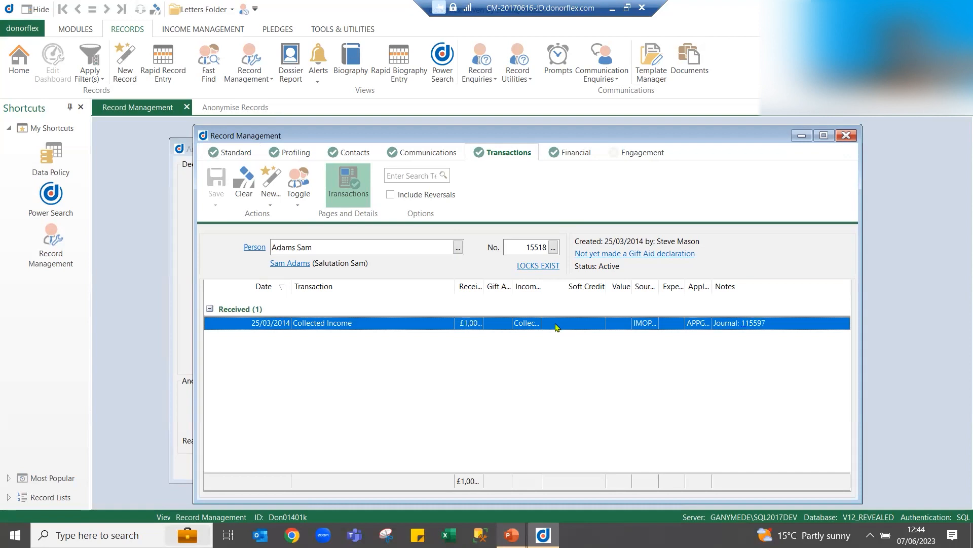
pyautogui.click(752, 322)
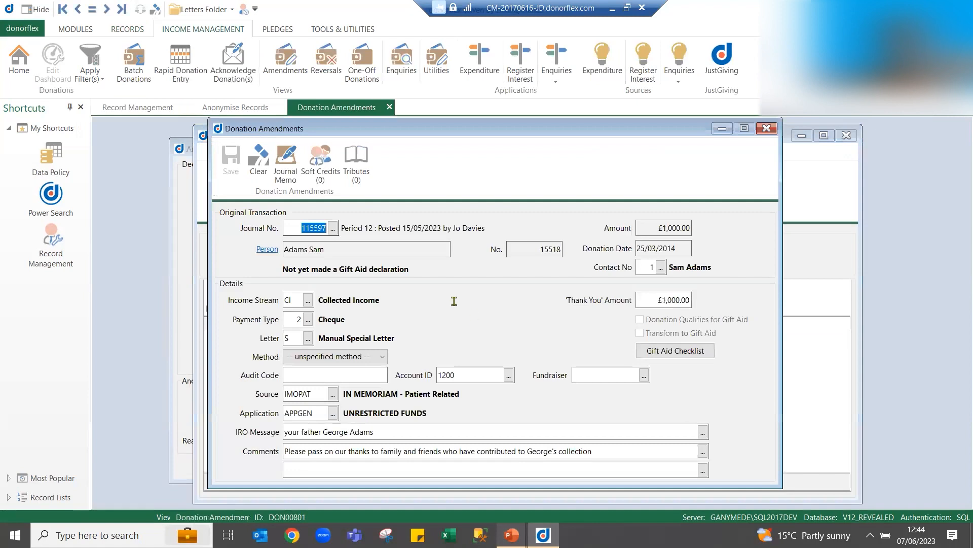
# Step: Copy the journal number of the displayed donation
pyautogui.moveTo(299, 226); pyautogui.dragTo(330, 226)
pyautogui.rightClick(329, 226)
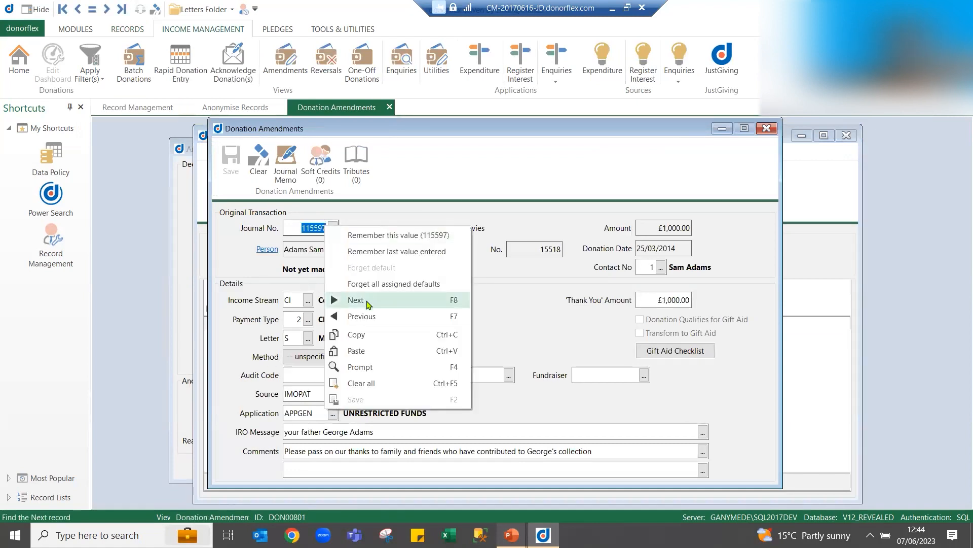
pyautogui.click(359, 335)
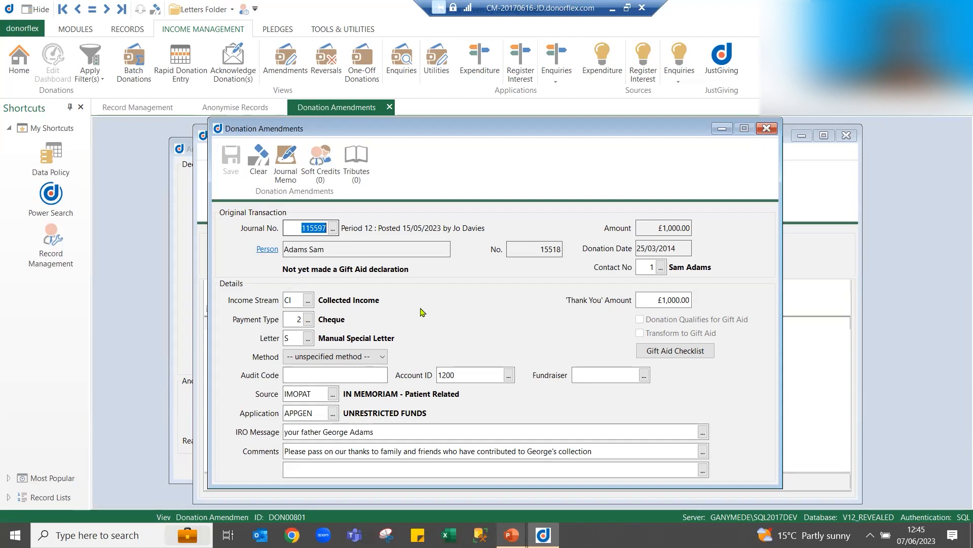
# Step: Close the Donation Amendments and Record Management windows to return to Anonymise Records
pyautogui.click(767, 129)
pyautogui.moveTo(629, 141); pyautogui.dragTo(595, 159)
pyautogui.click(812, 154)
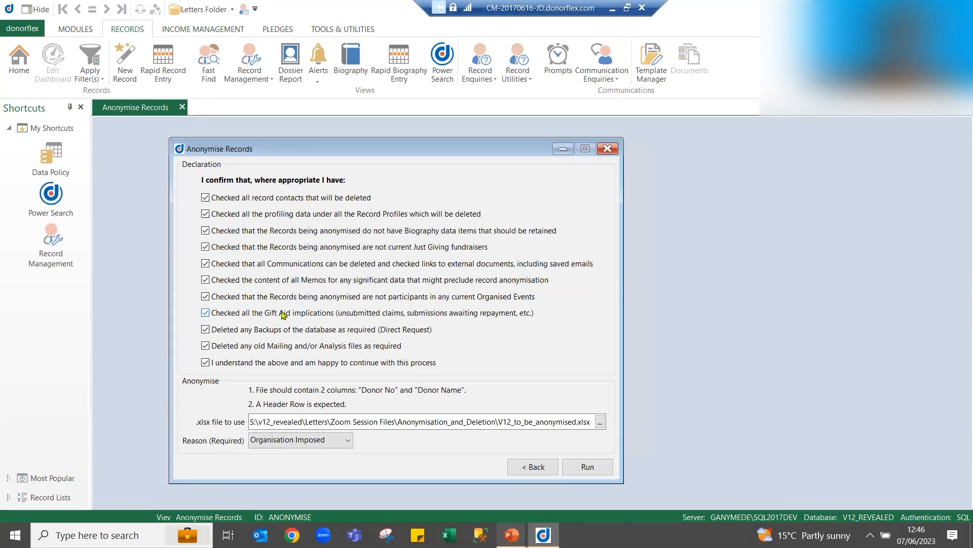
# Step: Run the anonymisation, acknowledge the completion notices, and agree to delete the source file V12_to_be_anonymised.xlsx
pyautogui.click(588, 467)
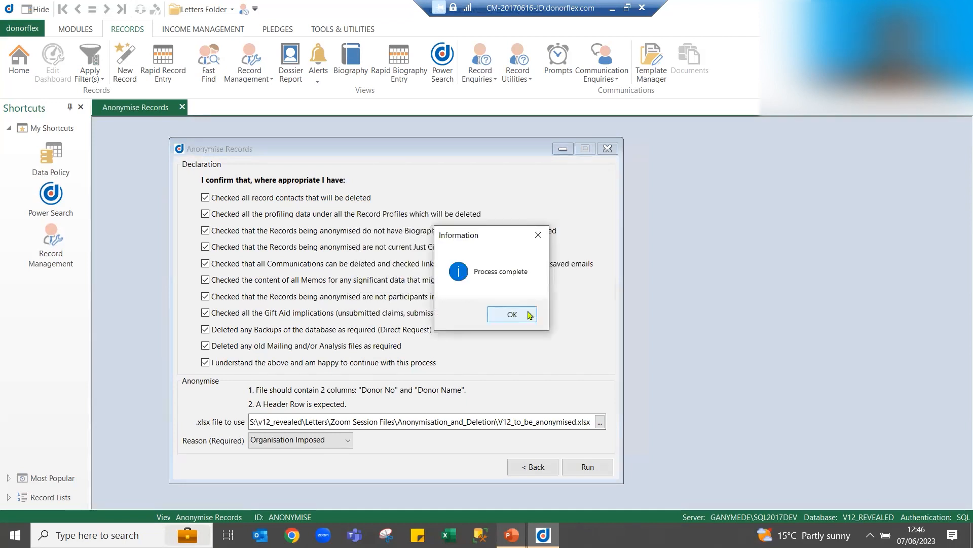
pyautogui.click(513, 314)
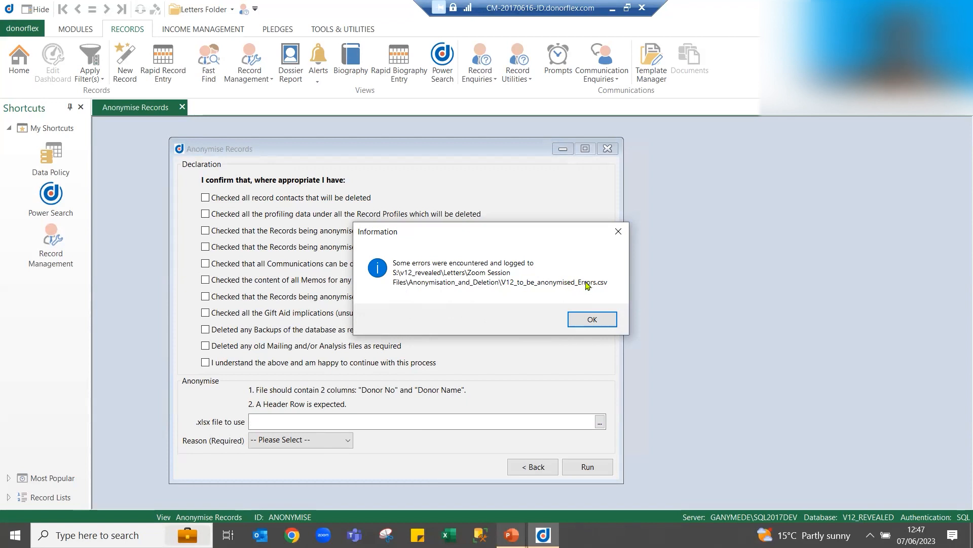
pyautogui.click(591, 320)
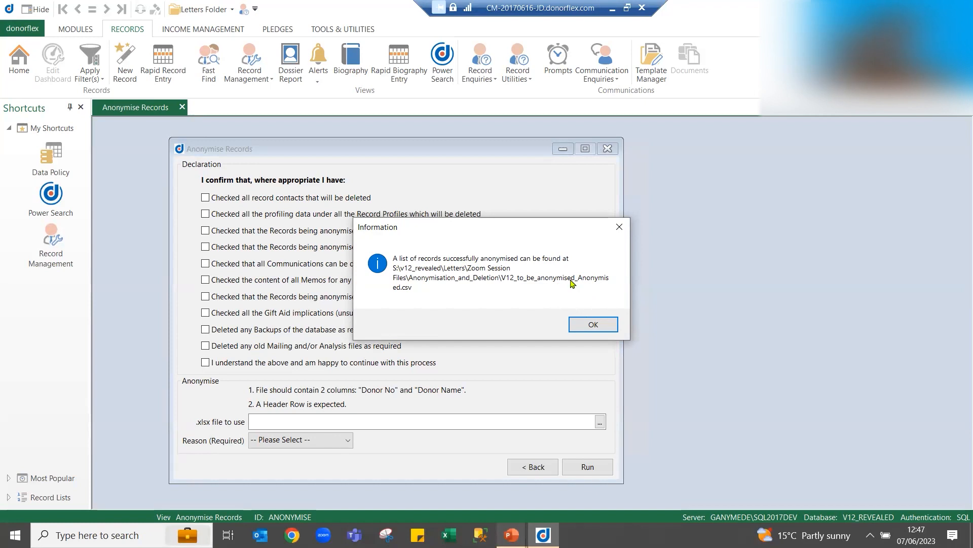
pyautogui.click(593, 325)
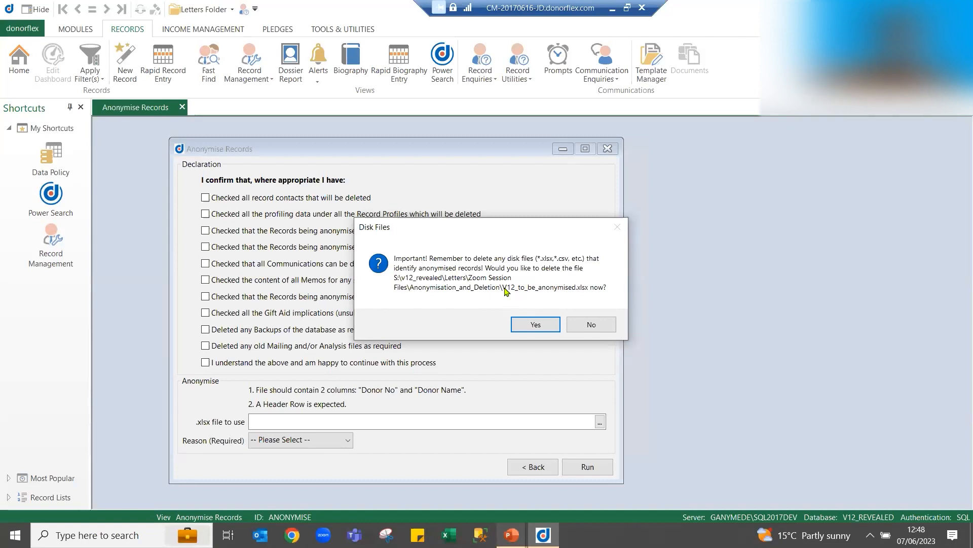
pyautogui.click(526, 325)
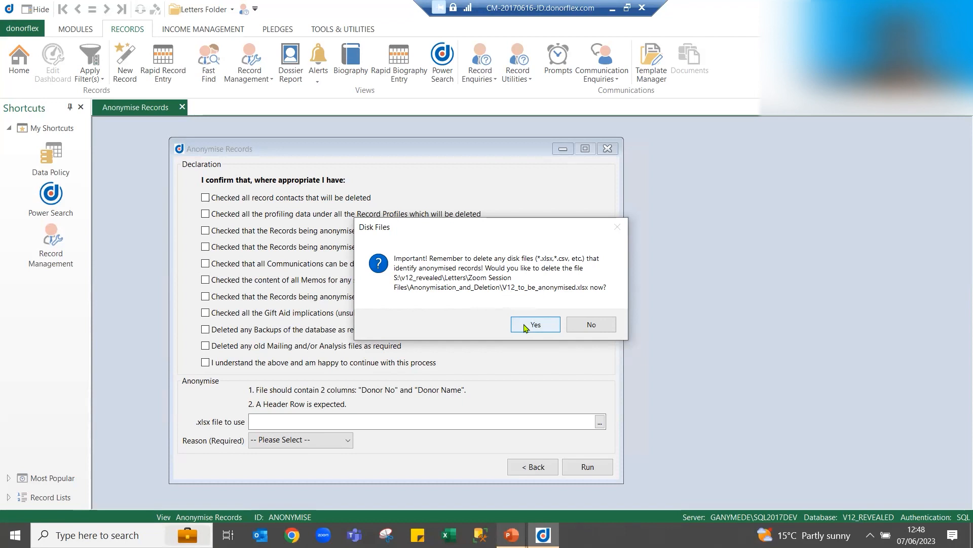
pyautogui.click(525, 325)
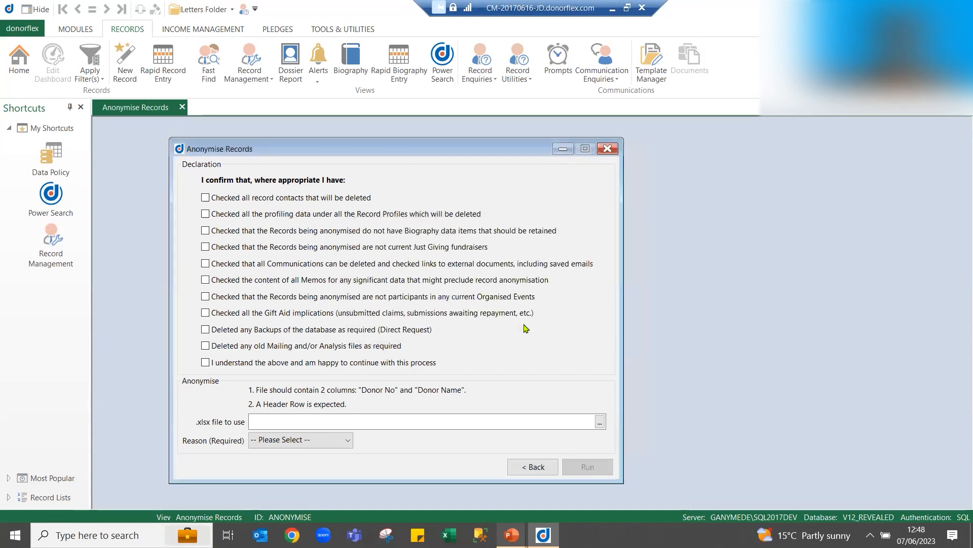
# Step: Open V12_to_be_anonymised_Errors.csv from the Zoom Session Files\Anonymisation_and_Deletion folder inside the Letters folder
pyautogui.click(197, 14)
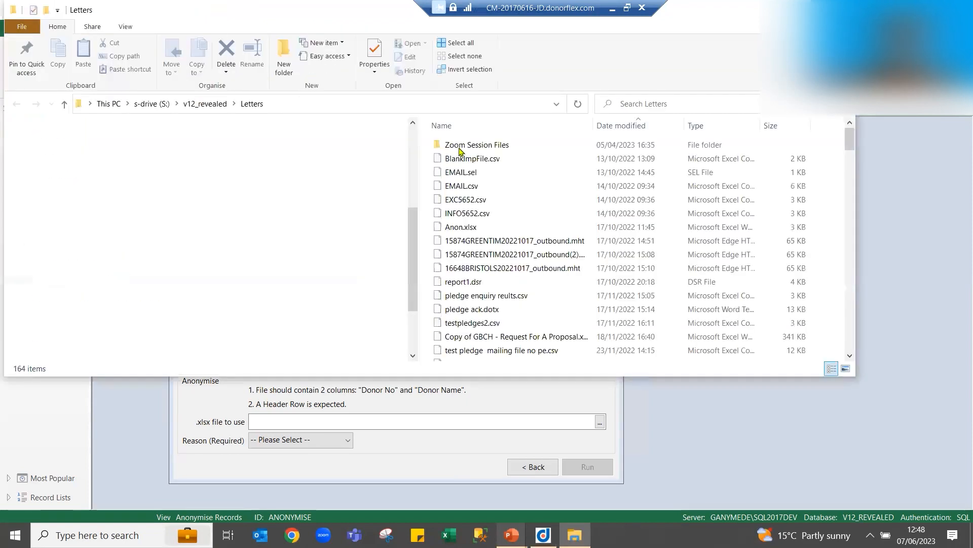
pyautogui.doubleClick(459, 147)
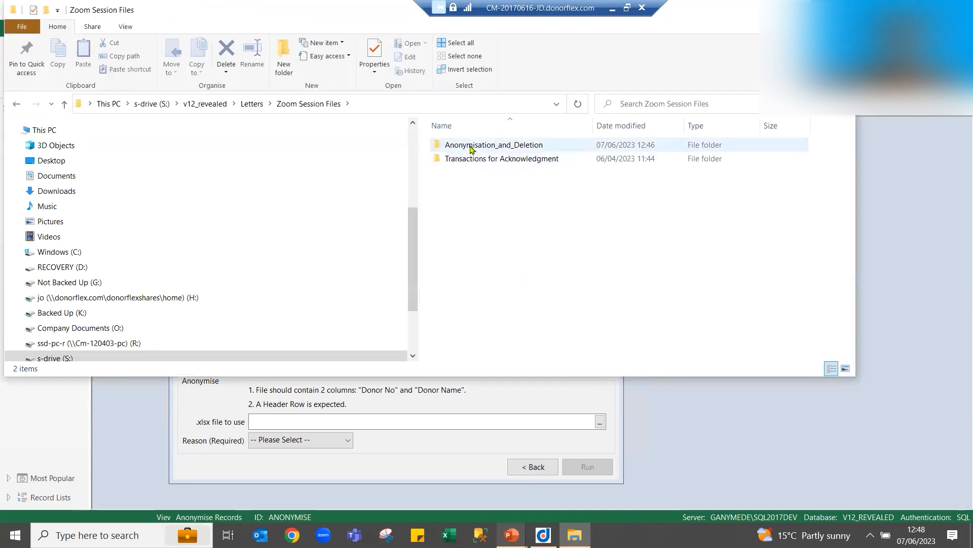
pyautogui.doubleClick(472, 146)
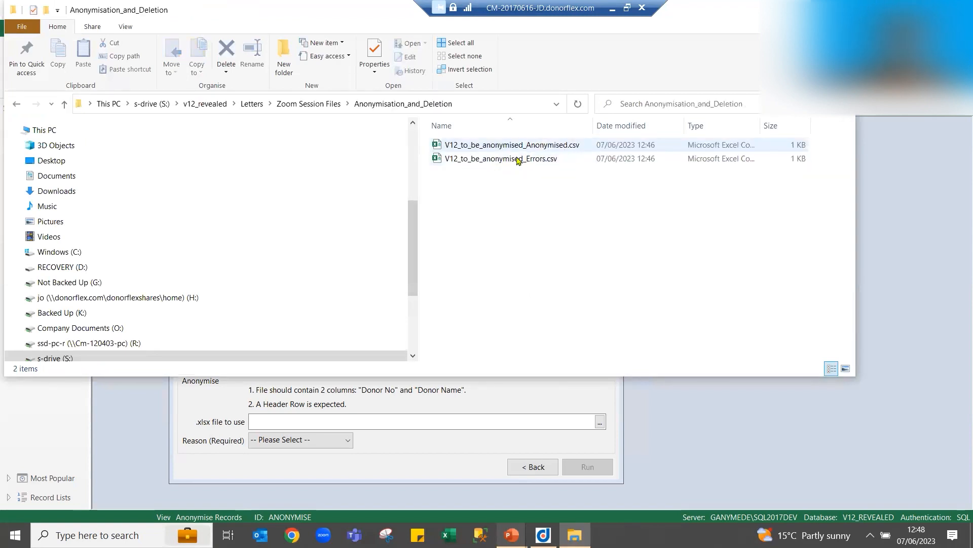
pyautogui.click(523, 161)
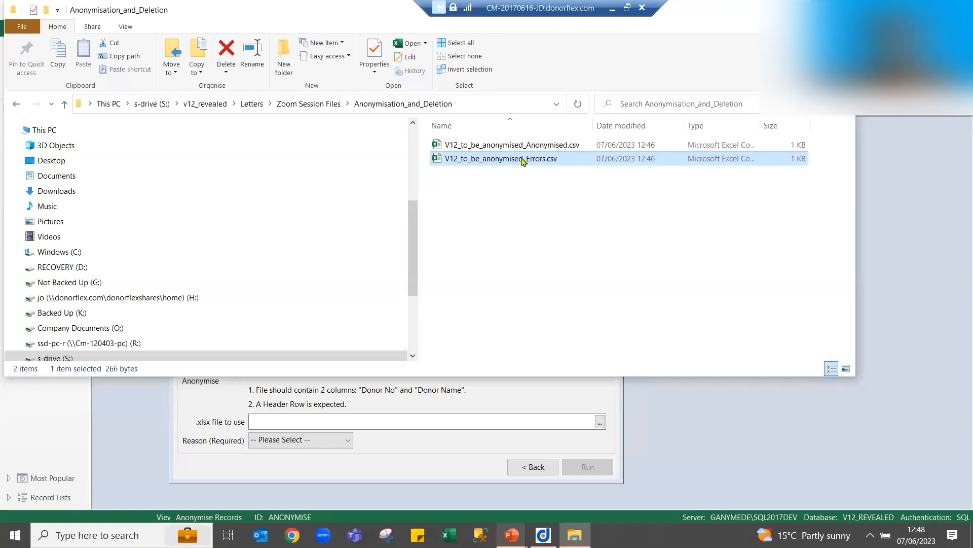
pyautogui.doubleClick(522, 159)
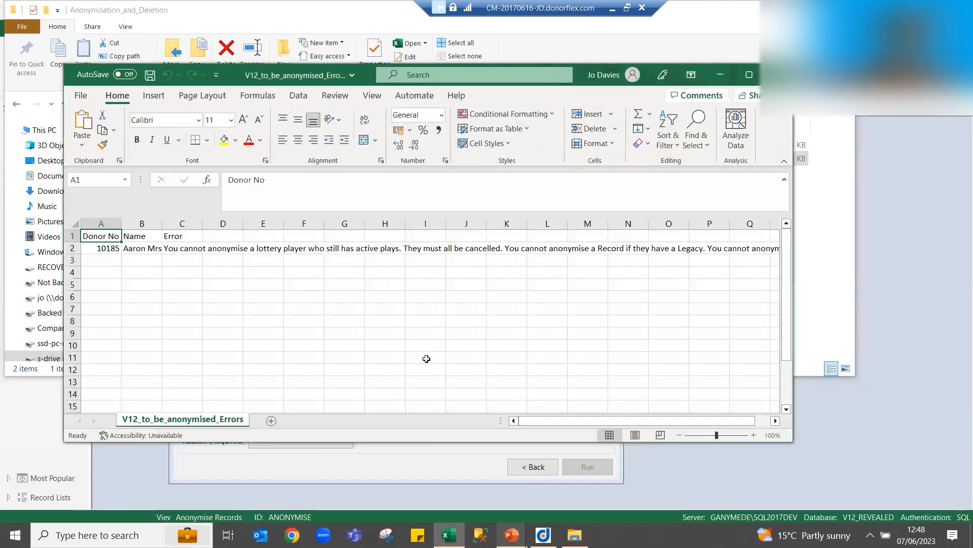
# Step: Fit the column widths, read the full error text for the rejected donor, and close the errors file without saving
pyautogui.click(75, 223)
pyautogui.doubleClick(118, 225)
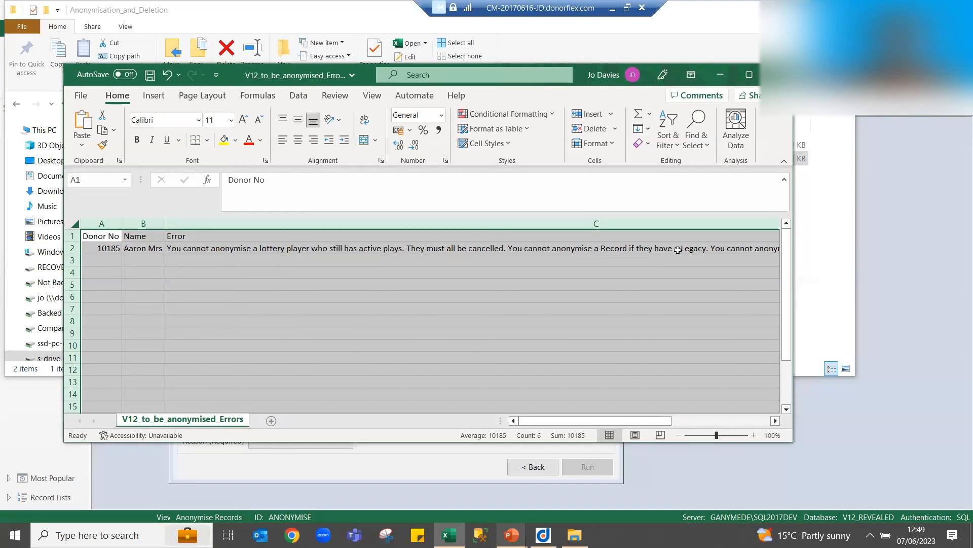
pyautogui.hscroll(2, 679, 254)
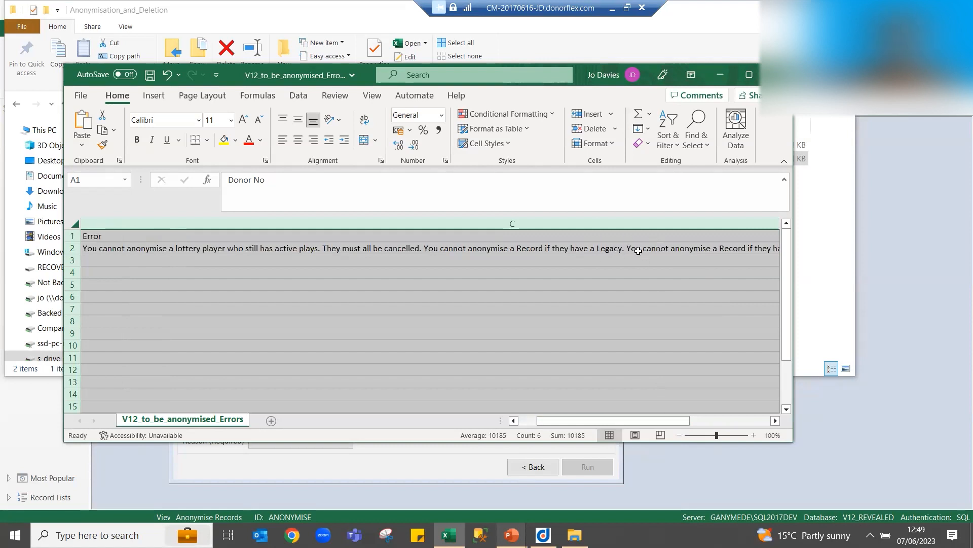
pyautogui.click(421, 248)
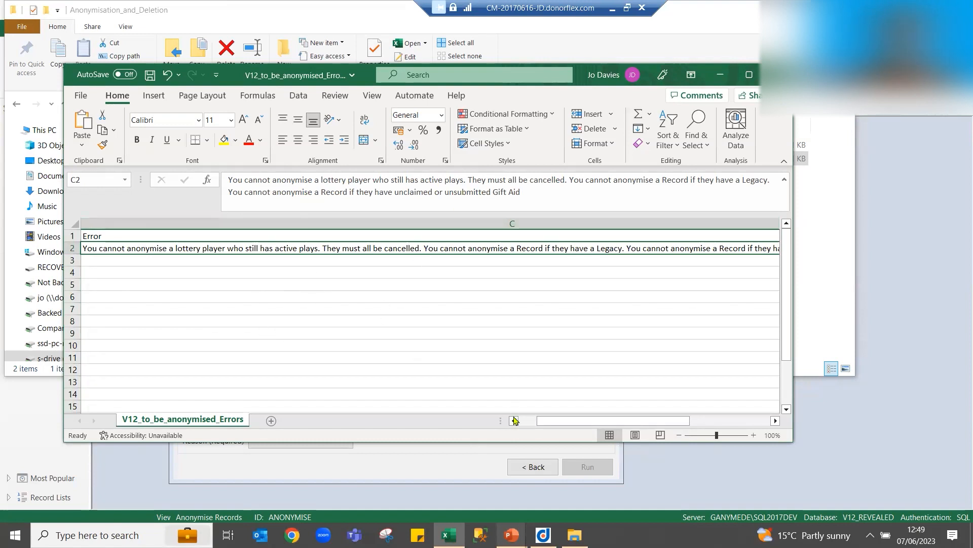
pyautogui.moveTo(552, 426); pyautogui.dragTo(490, 427)
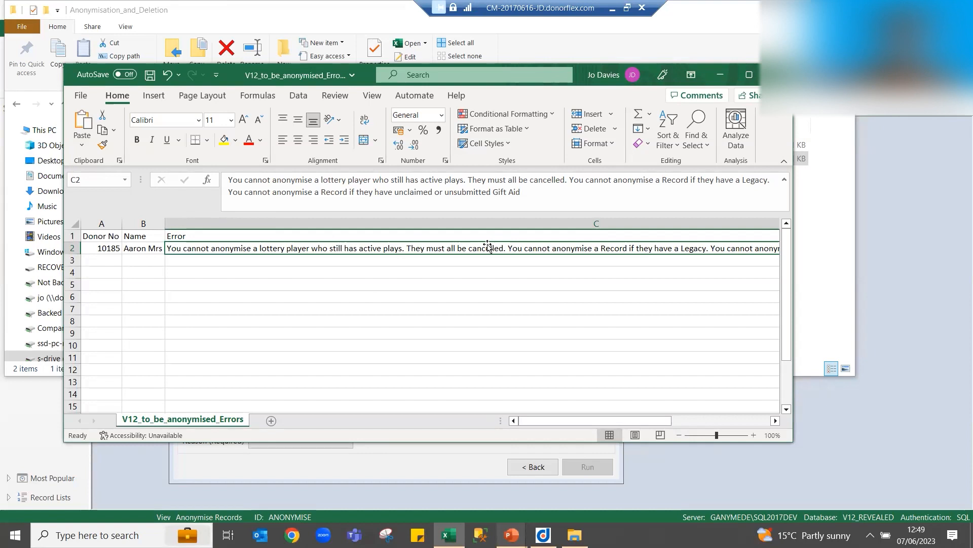
pyautogui.hotkey('ctrl', 'w')
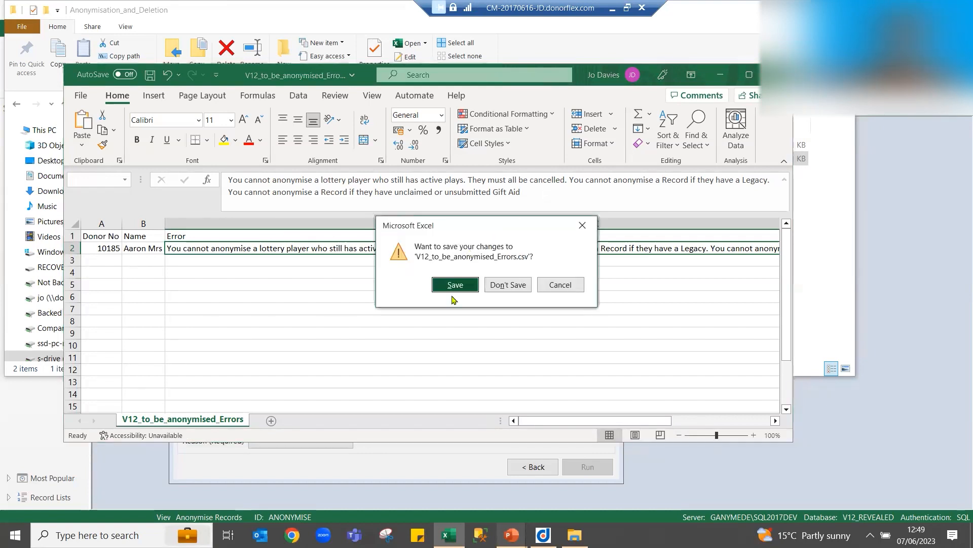
pyautogui.click(491, 289)
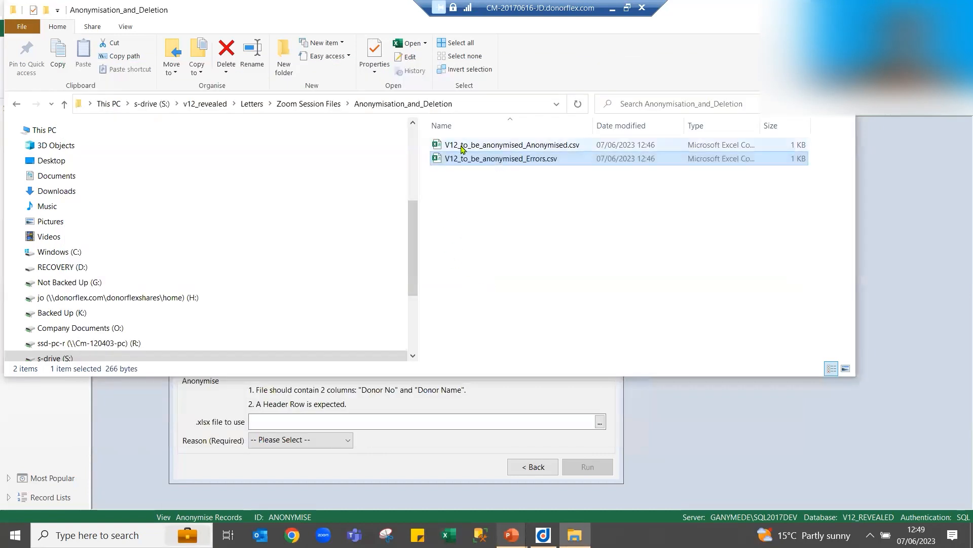
# Step: Open V12_to_be_anonymised_Anonymised.csv, fit the column width, and go through the listed donor numbers
pyautogui.click(467, 150)
pyautogui.doubleClick(467, 150)
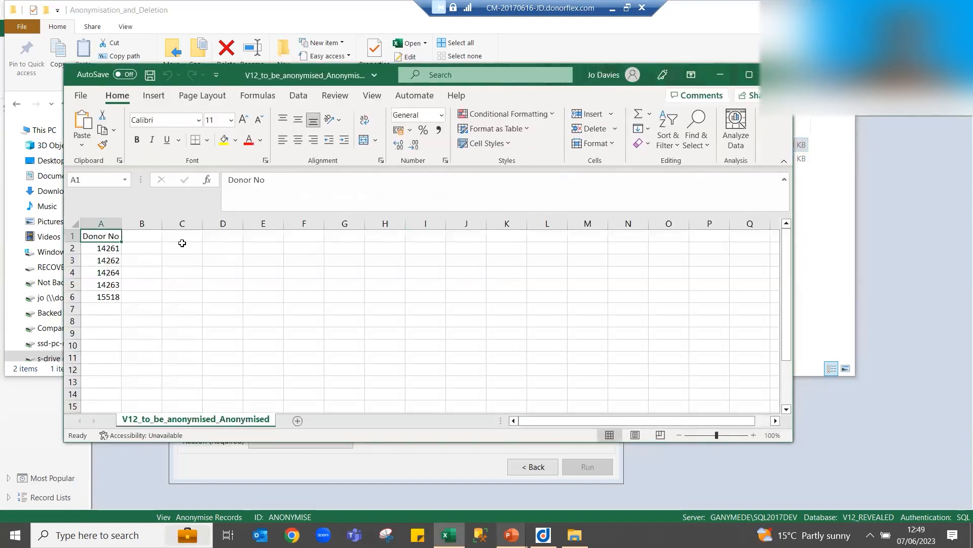
pyautogui.doubleClick(120, 222)
pyautogui.moveTo(113, 285); pyautogui.dragTo(113, 296)
pyautogui.click(113, 247)
pyautogui.click(112, 259)
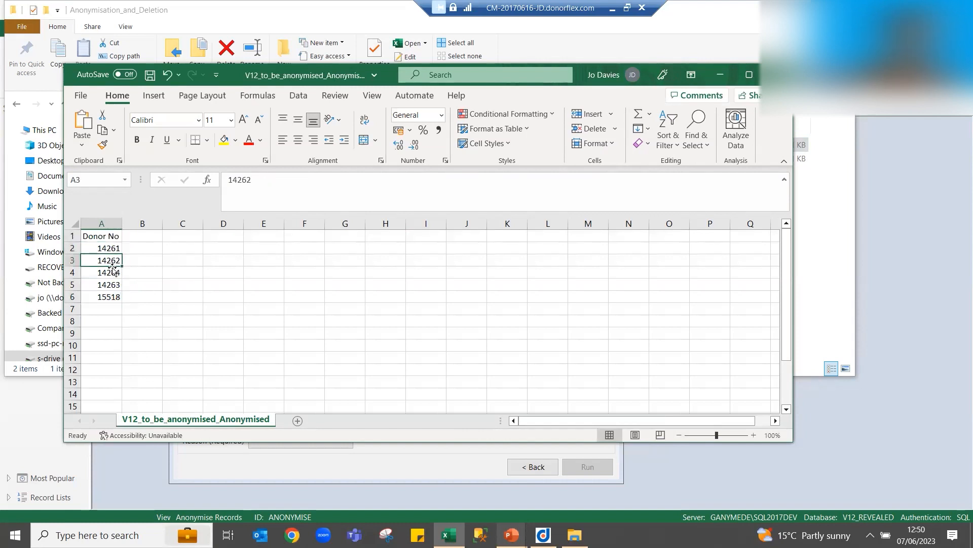
pyautogui.click(110, 273)
pyautogui.click(111, 284)
pyautogui.click(111, 297)
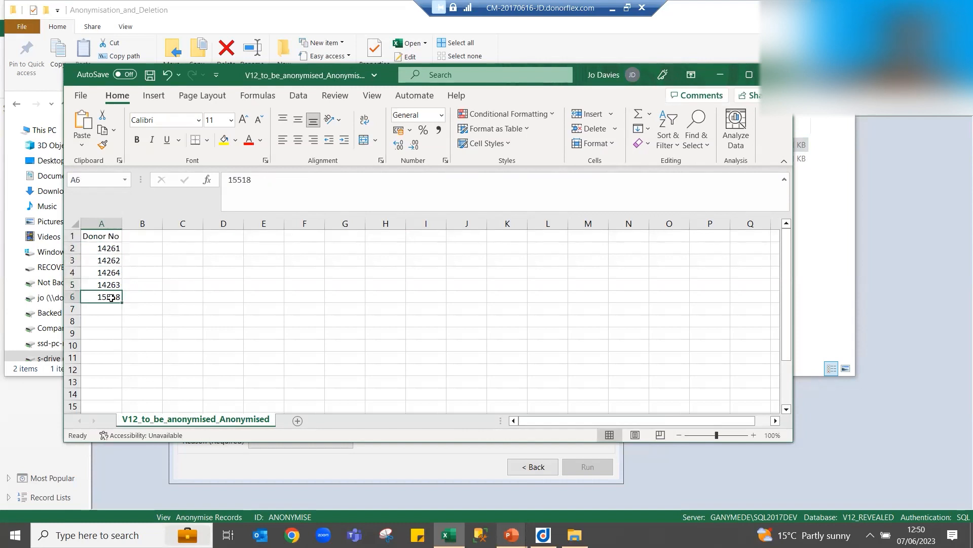
# Step: Close the anonymised donors file without saving and close the folder window to return to Anonymise Records
pyautogui.rightClick(111, 297)
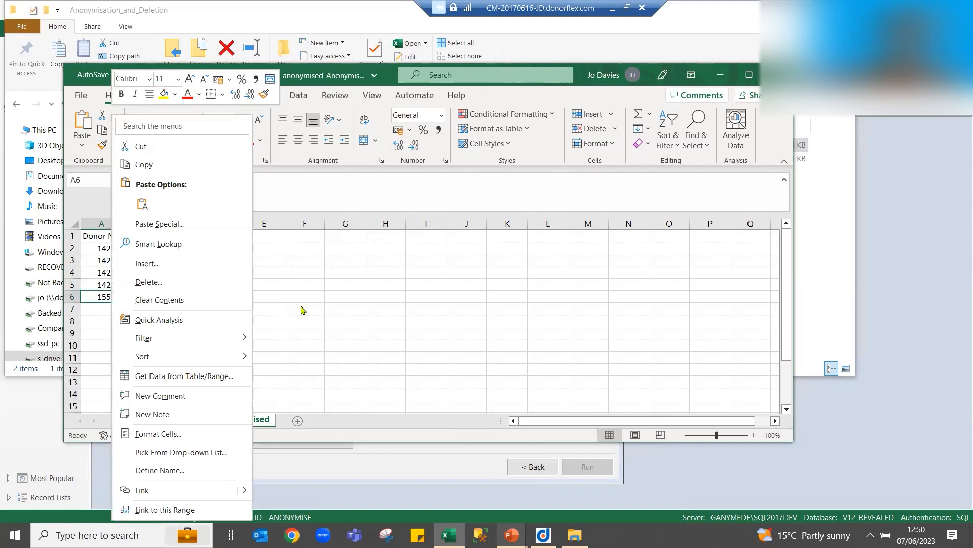
pyautogui.click(779, 75)
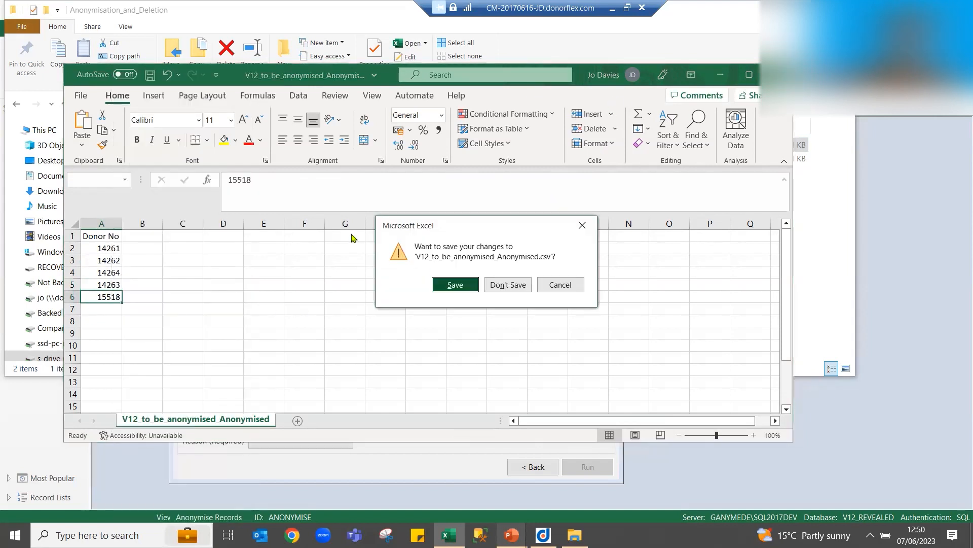
pyautogui.click(502, 288)
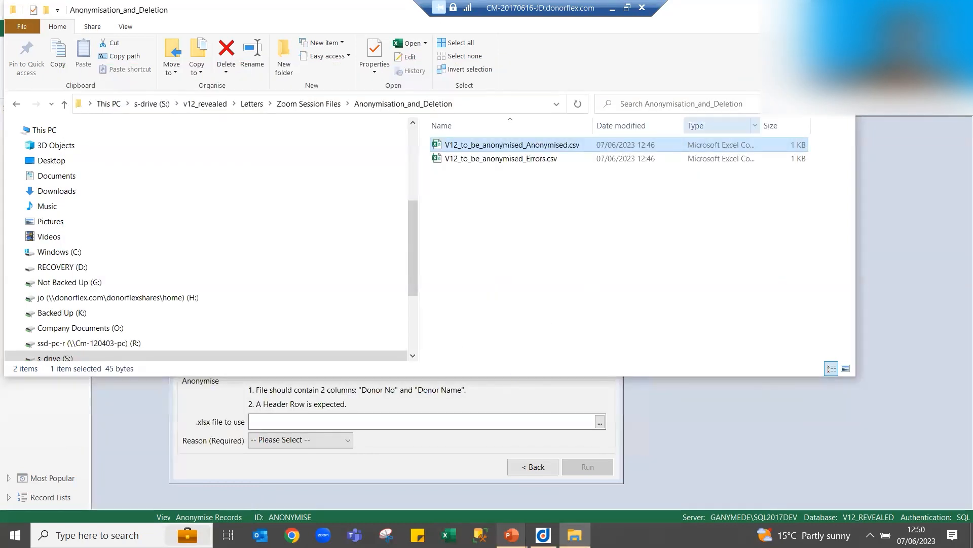
pyautogui.hotkey('alt', 'F4')
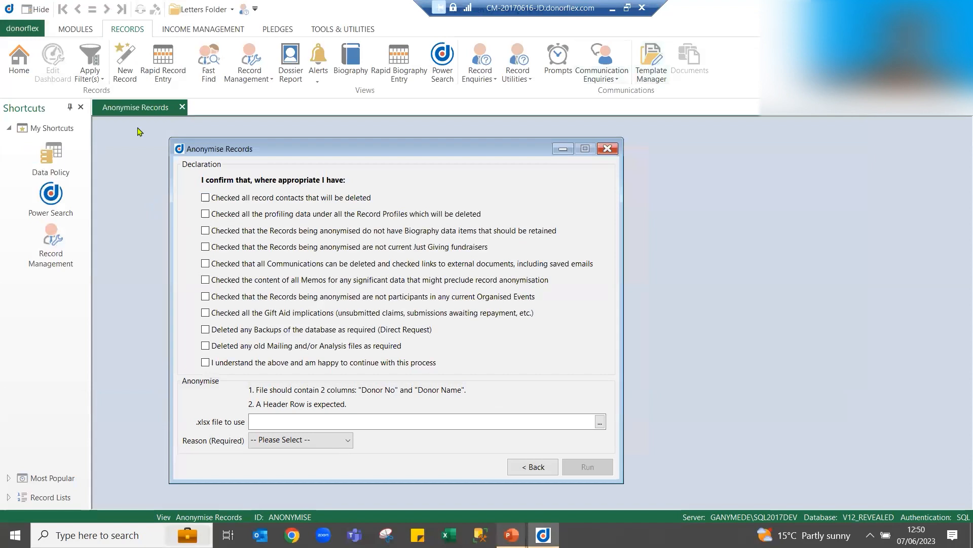
# Step: Open Record Management and load the record with the last donor number from the anonymised list
pyautogui.click(242, 74)
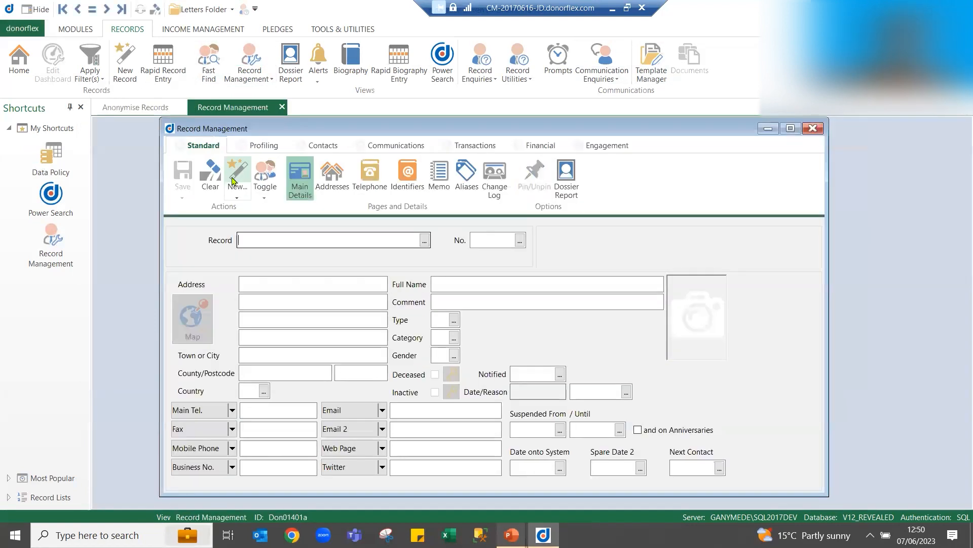
pyautogui.click(264, 197)
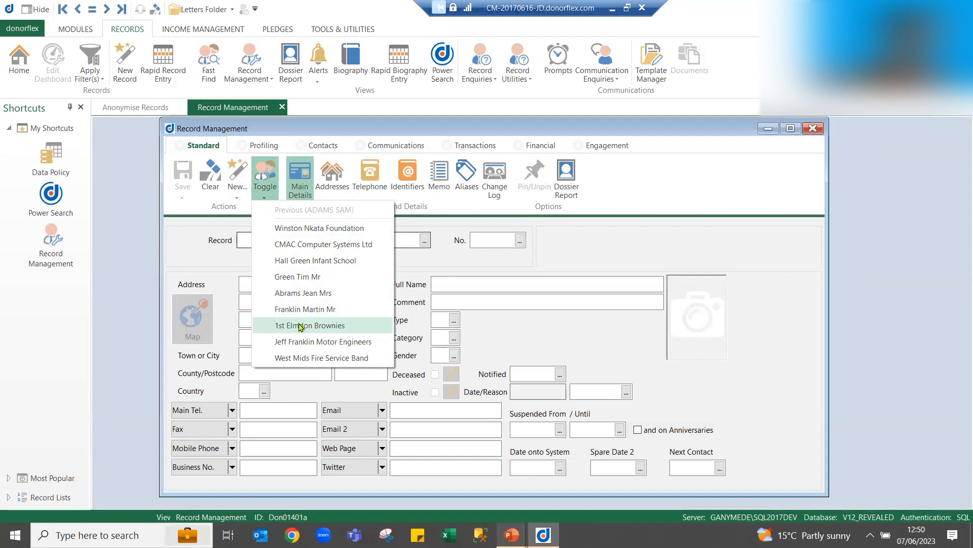
pyautogui.click(473, 238)
pyautogui.write('1')
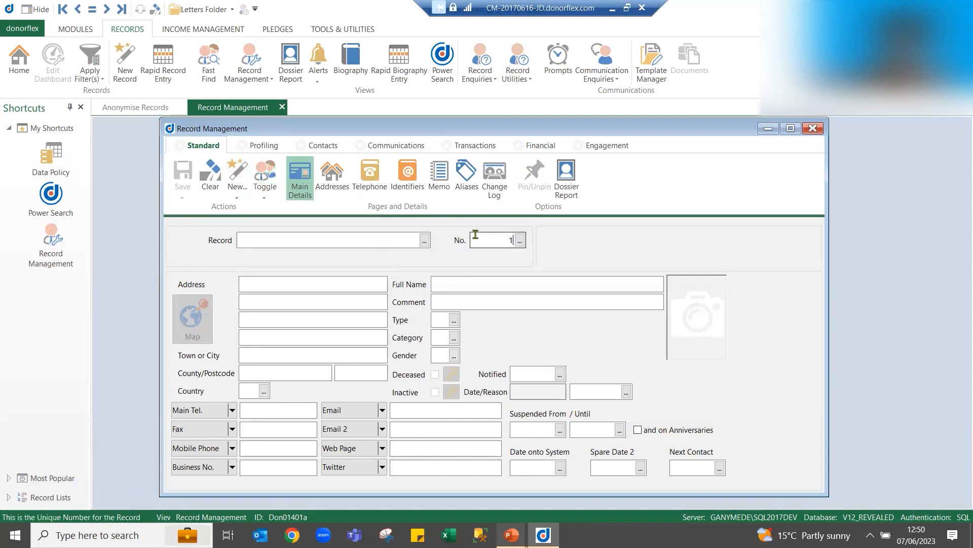
pyautogui.write('5518')
pyautogui.press('Return')
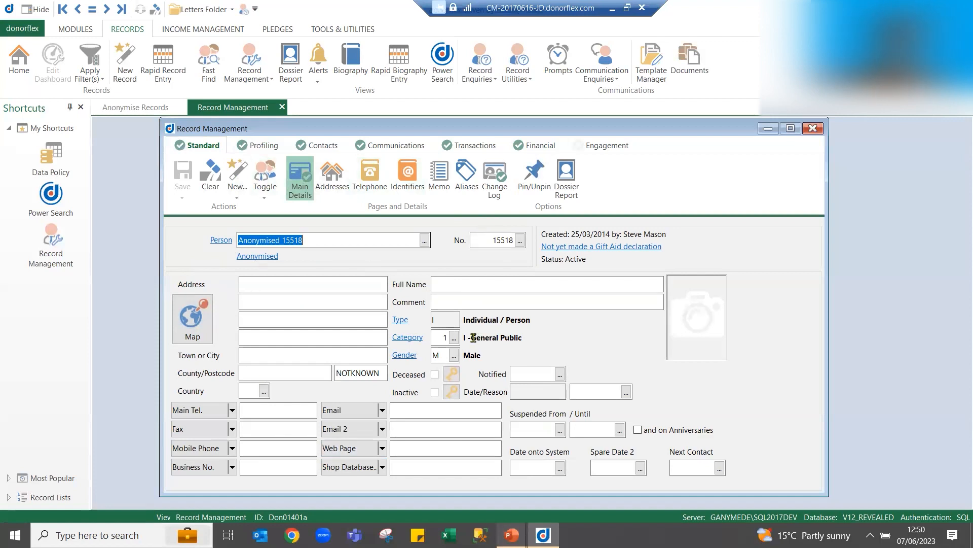
# Step: Review the anonymised record's identifiers, change log and transactions
pyautogui.click(369, 175)
pyautogui.click(336, 175)
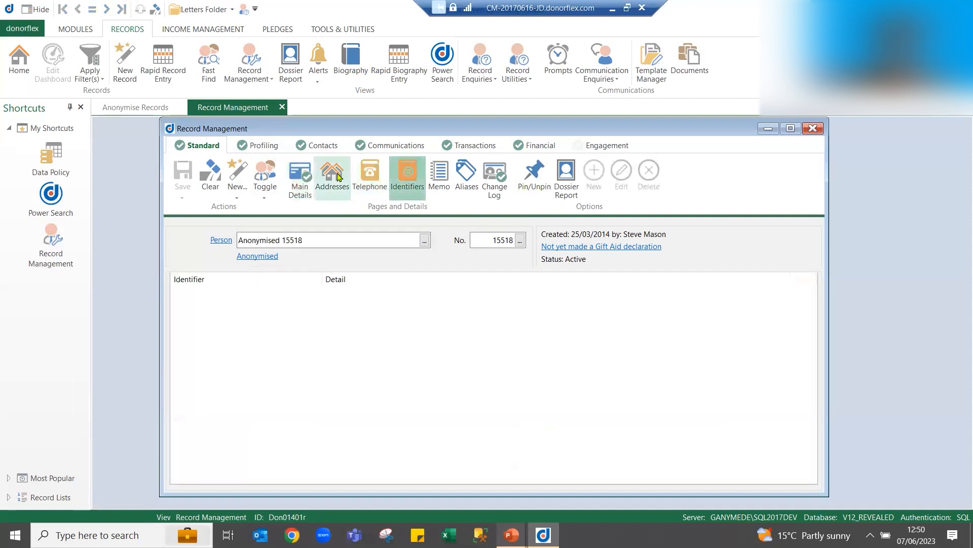
pyautogui.click(489, 177)
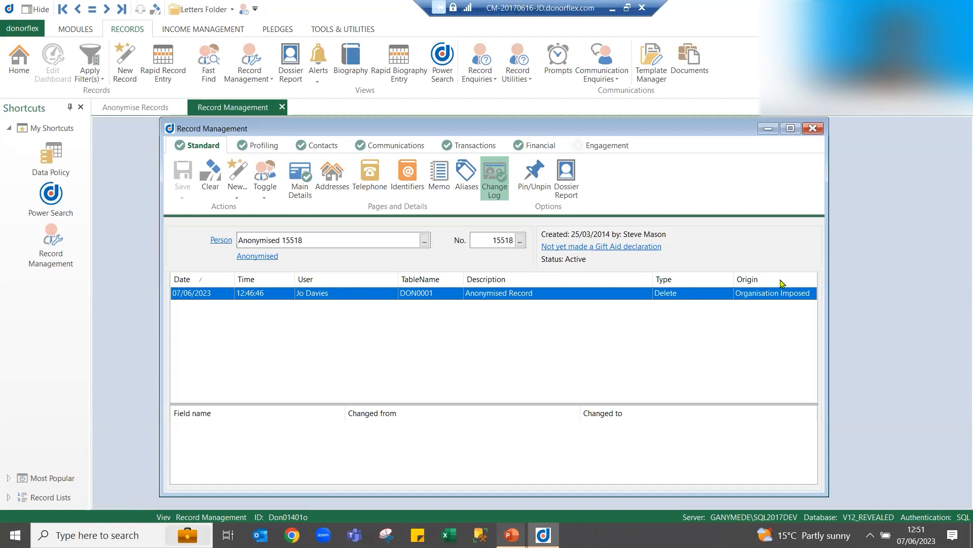
pyautogui.click(471, 146)
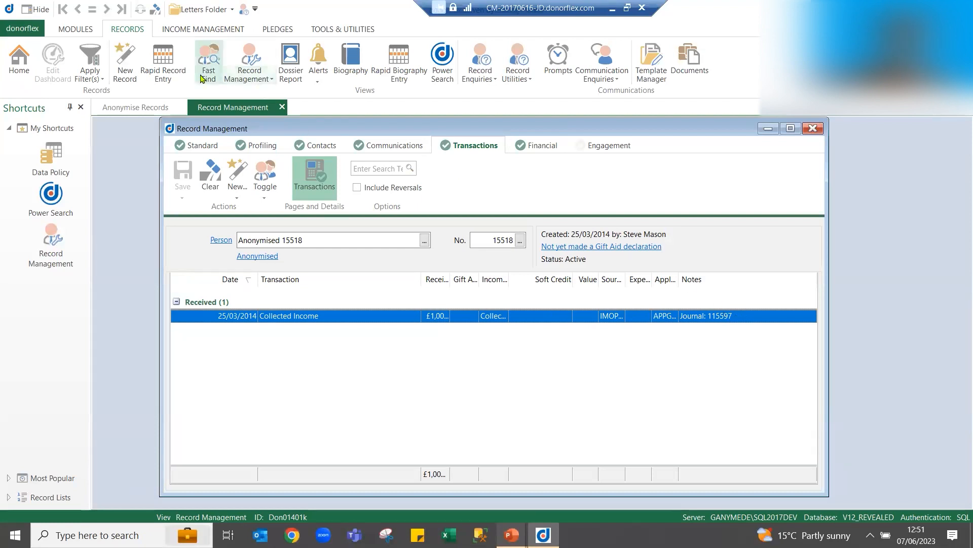
# Step: Open Donation Amendments and load the Collected Income donation by pasting its copied journal number
pyautogui.click(187, 28)
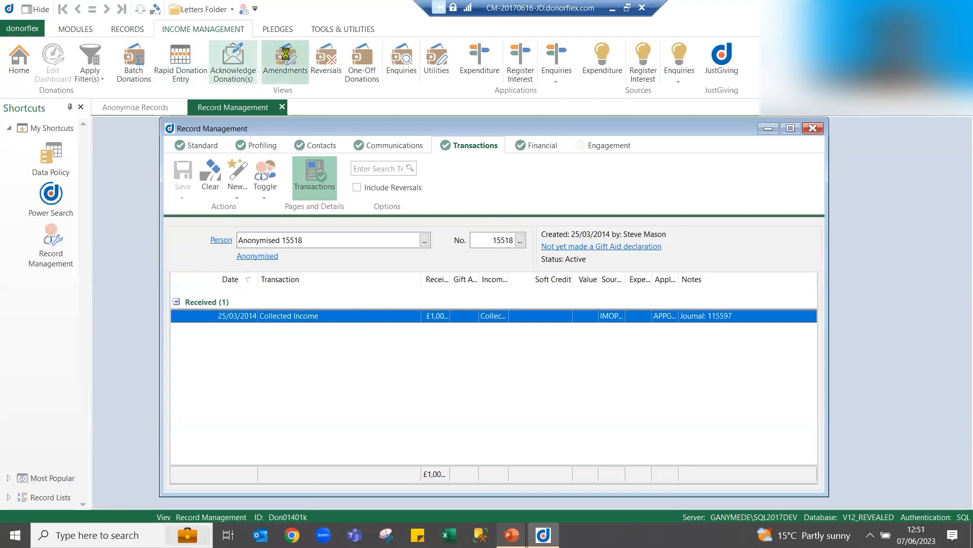
pyautogui.click(284, 58)
pyautogui.rightClick(296, 262)
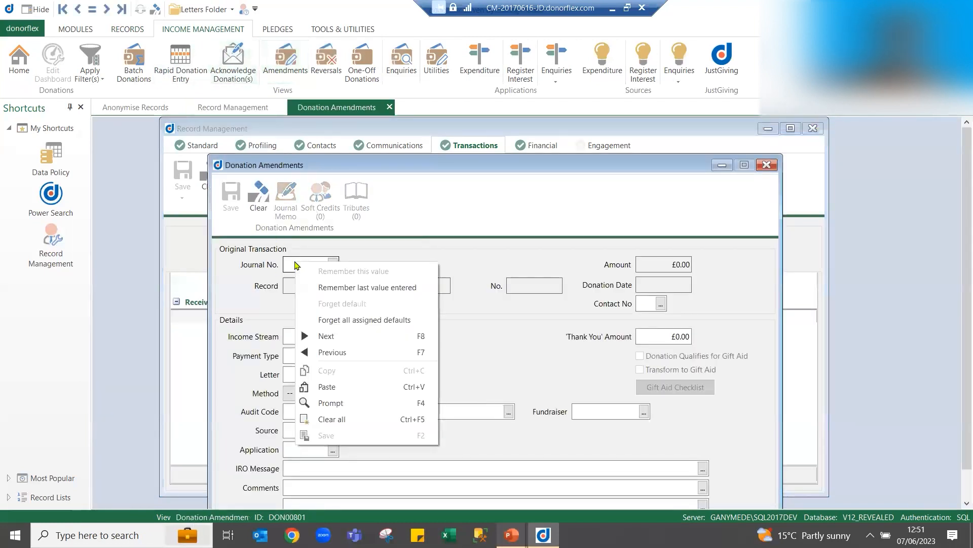
pyautogui.click(327, 387)
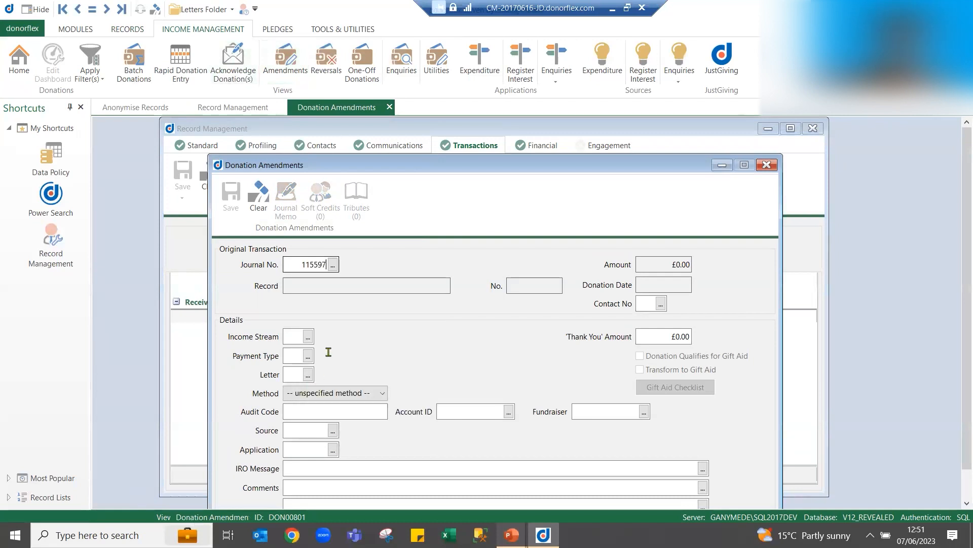
pyautogui.press('Tab')
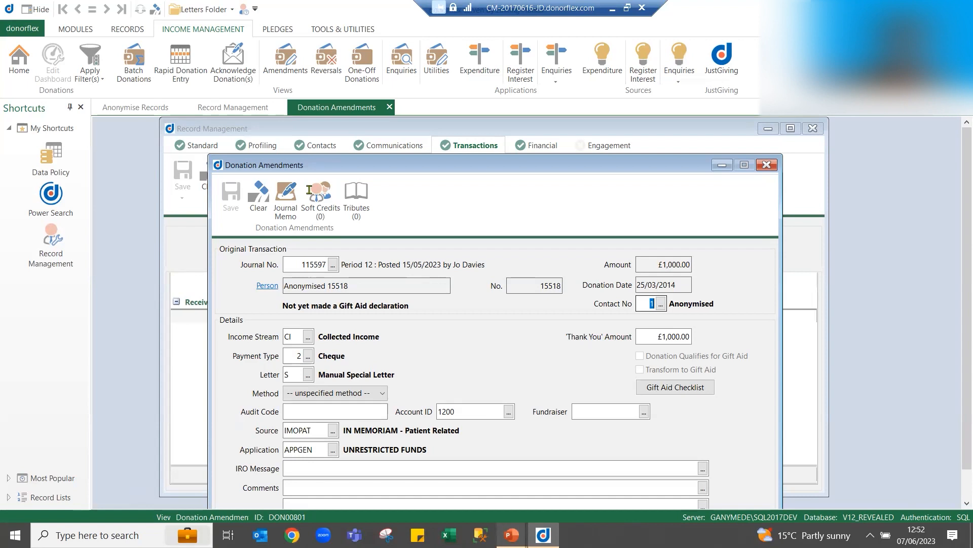
# Step: Open Power Search and run a search for records of type I, then show the matching records
pyautogui.click(137, 30)
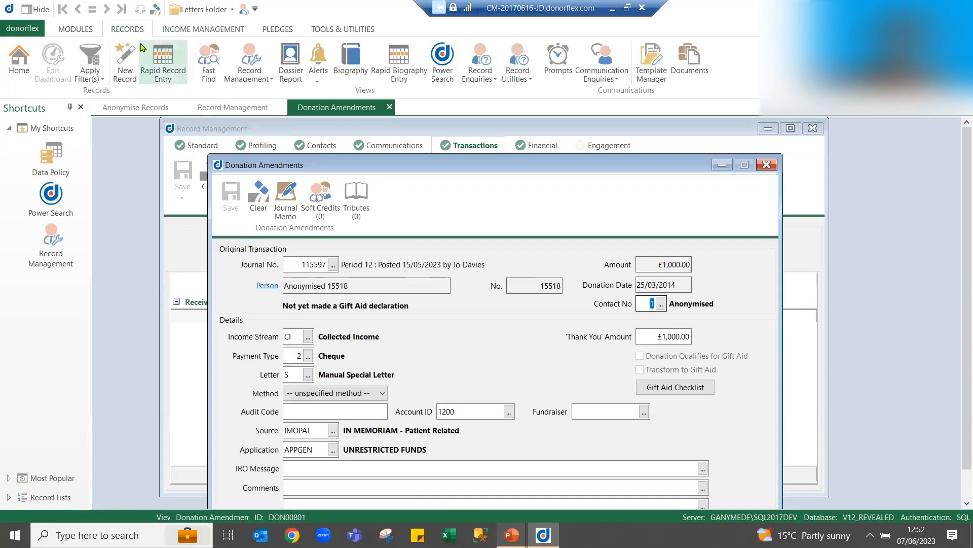
pyautogui.click(446, 59)
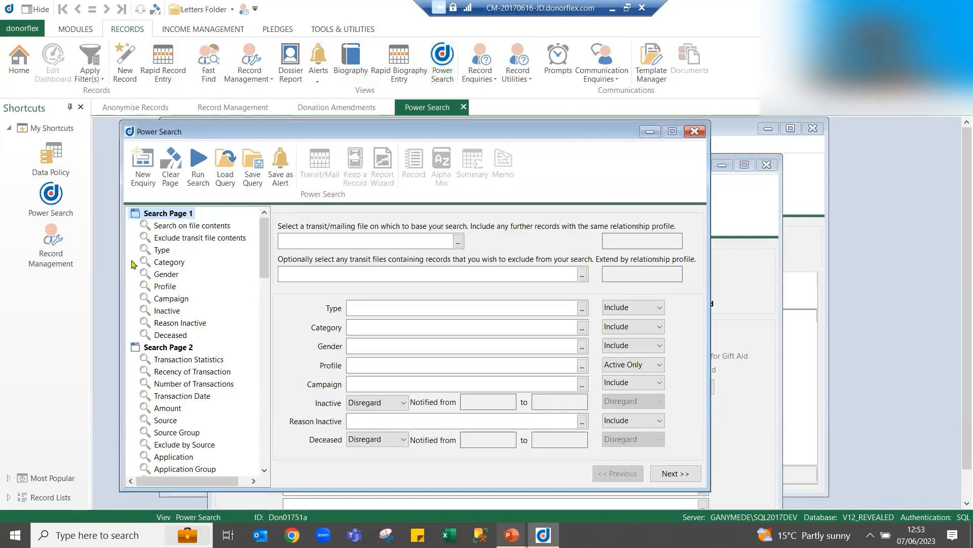
pyautogui.click(396, 301)
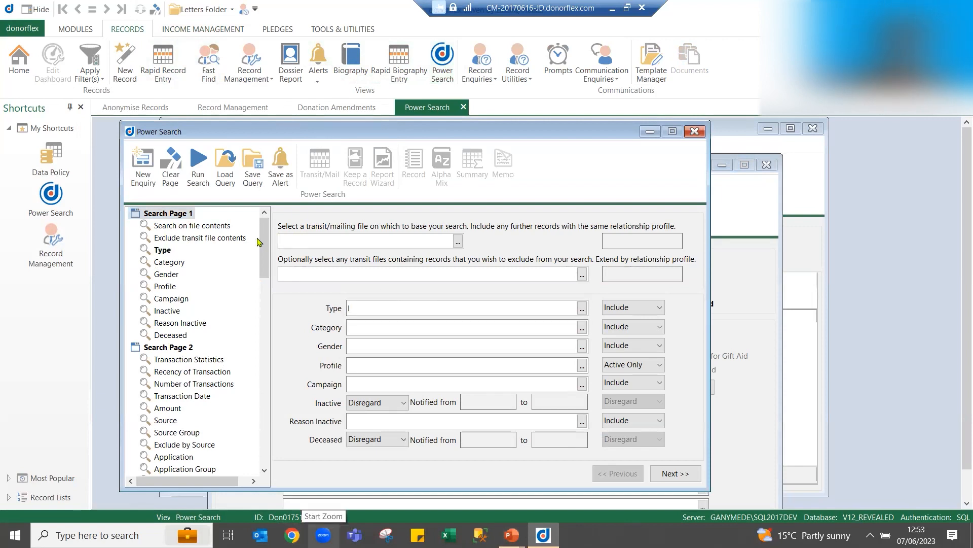
pyautogui.click(198, 165)
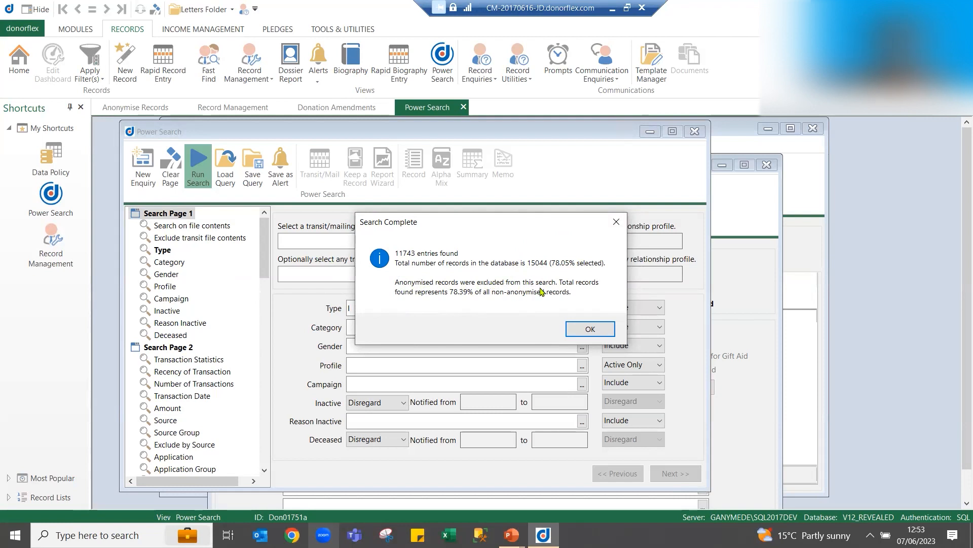
pyautogui.click(594, 331)
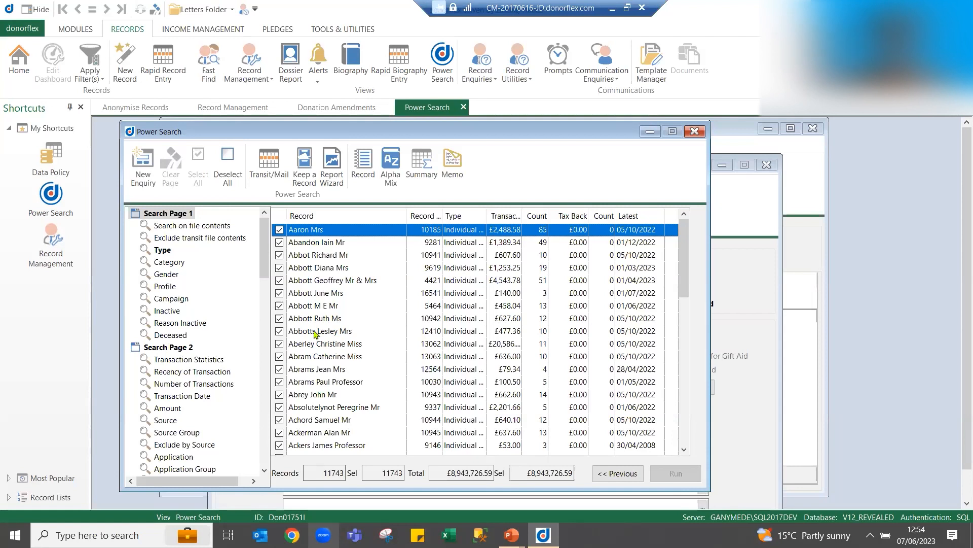
# Step: Set the search's anonymised option to ONLY FIND anonymised records and run the type I search again
pyautogui.moveTo(268, 253); pyautogui.dragTo(260, 459)
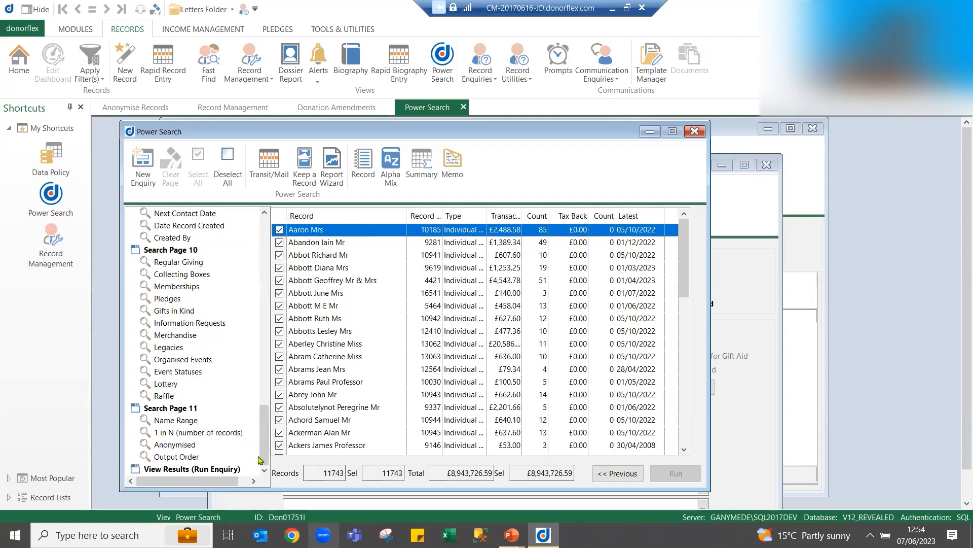
pyautogui.click(167, 447)
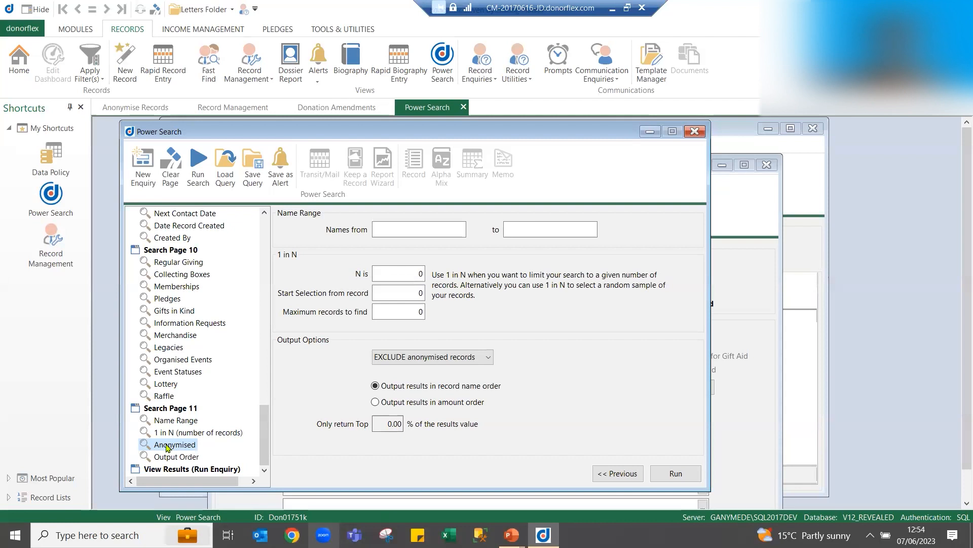
pyautogui.click(450, 357)
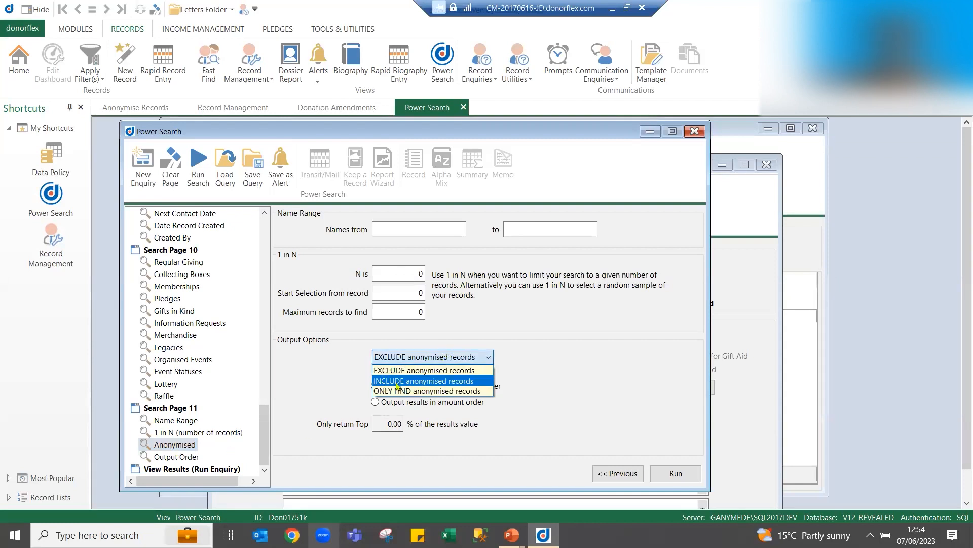
pyautogui.click(399, 381)
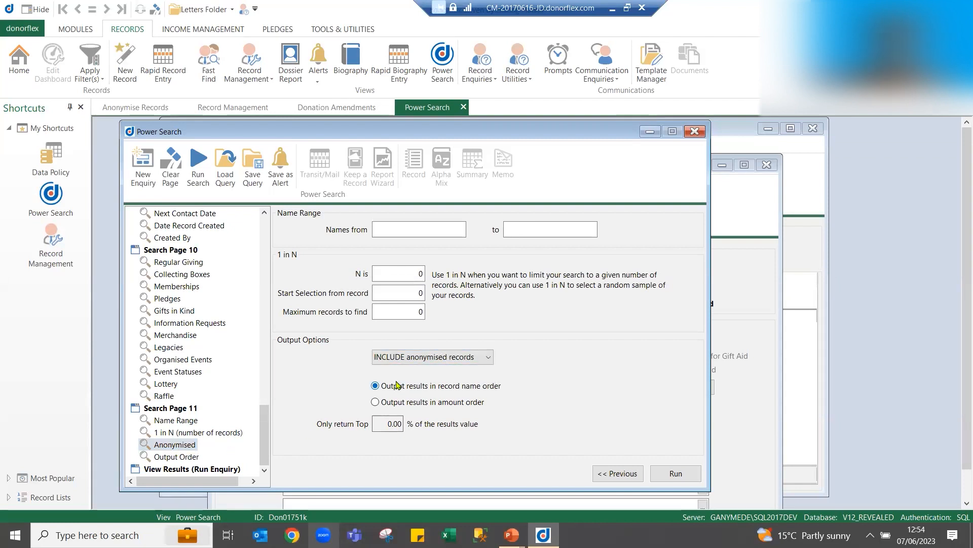
pyautogui.click(425, 359)
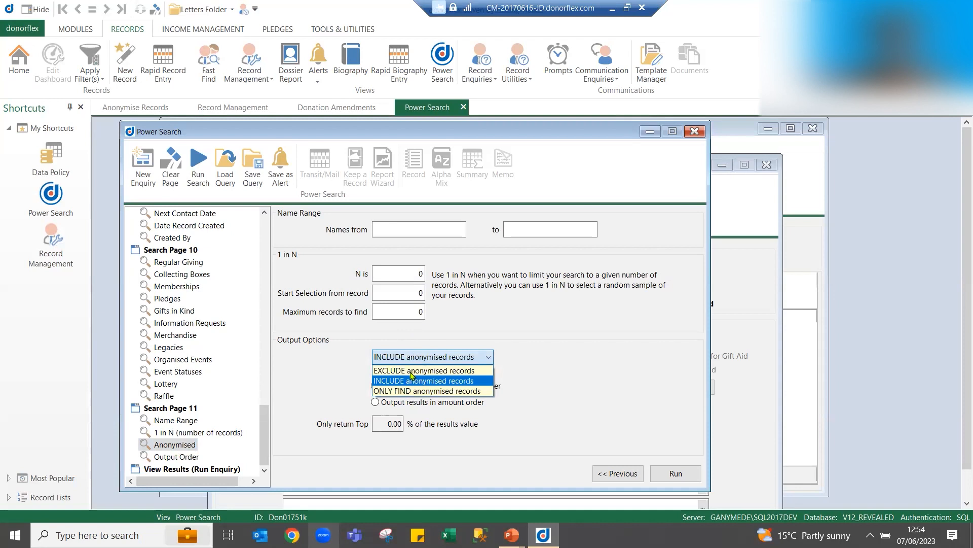
pyautogui.click(414, 391)
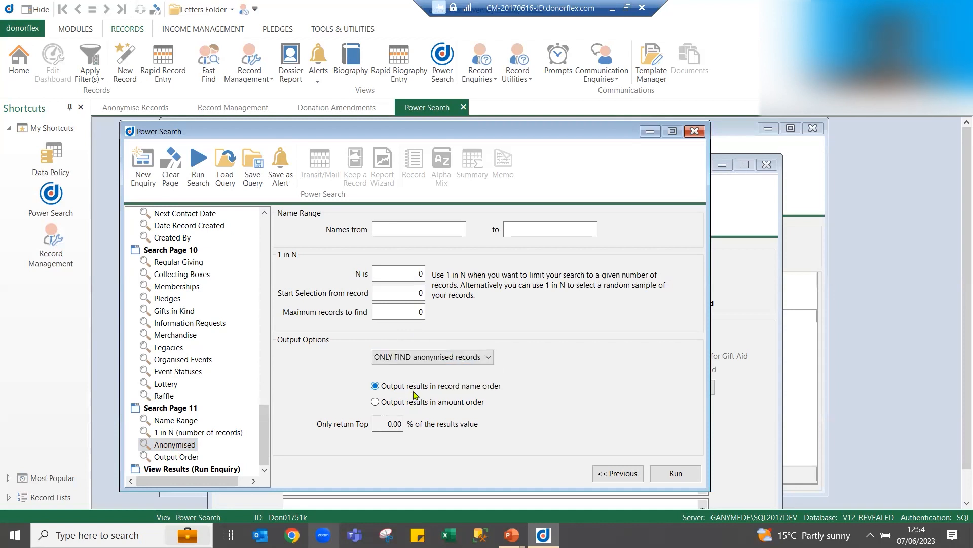
pyautogui.click(205, 164)
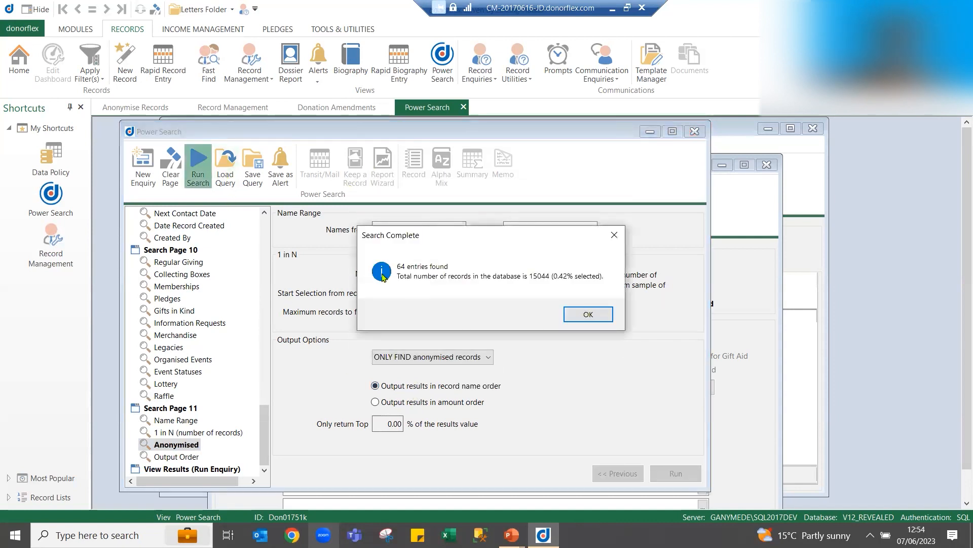